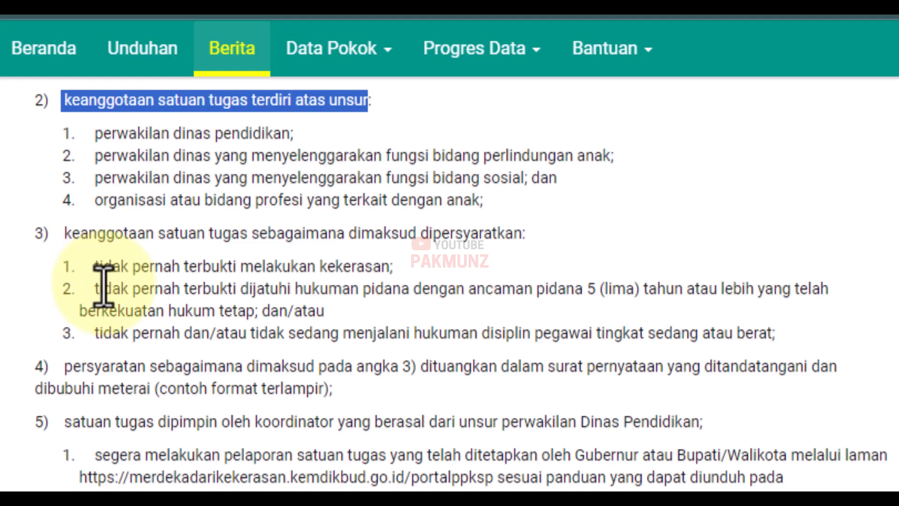
Step: Examine the news article's rules on task force membership and on TPPK members from educators and the school committee
scroll(104, 284, down, 2)
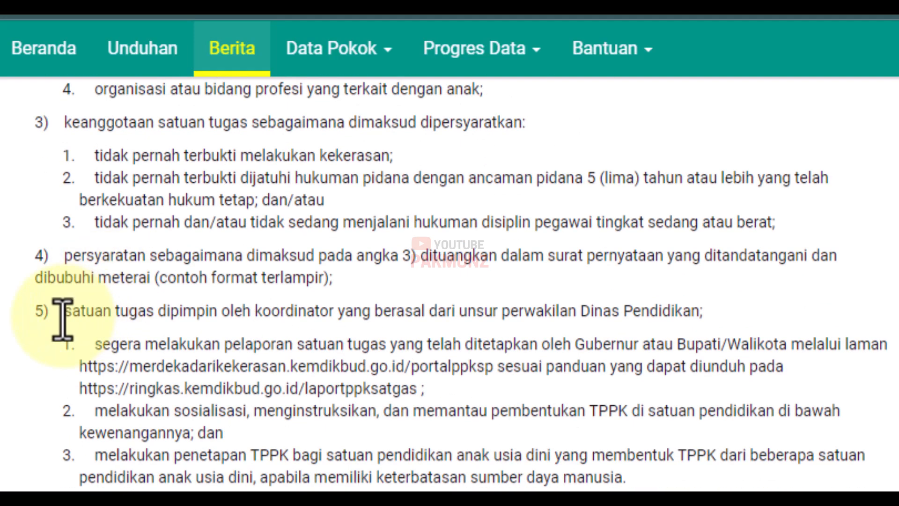
scroll(258, 449, down, 3)
scroll(255, 439, down, 3)
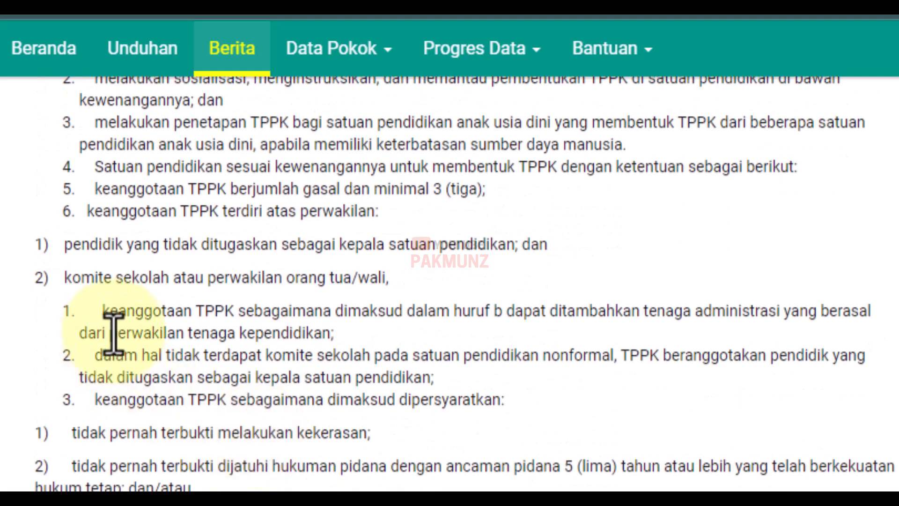
scroll(114, 334, down, 2)
scroll(183, 417, up, 4)
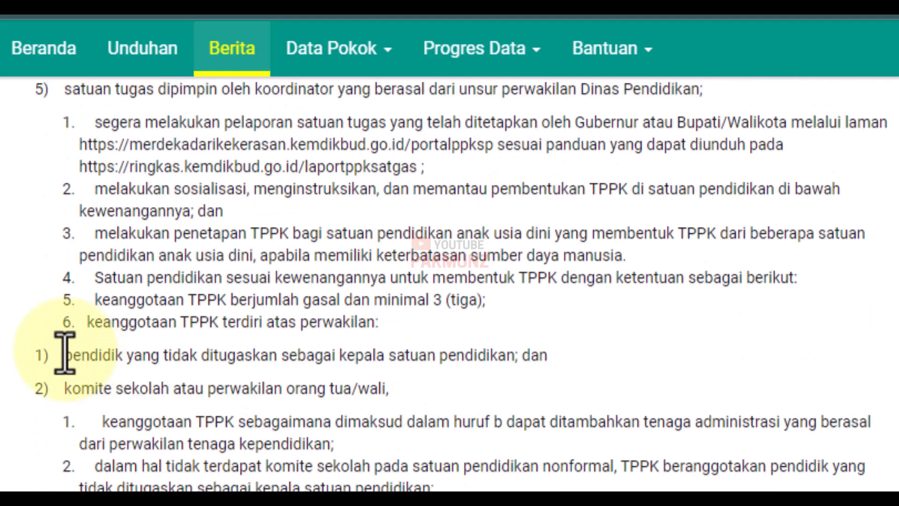
drag(86, 354, 369, 356)
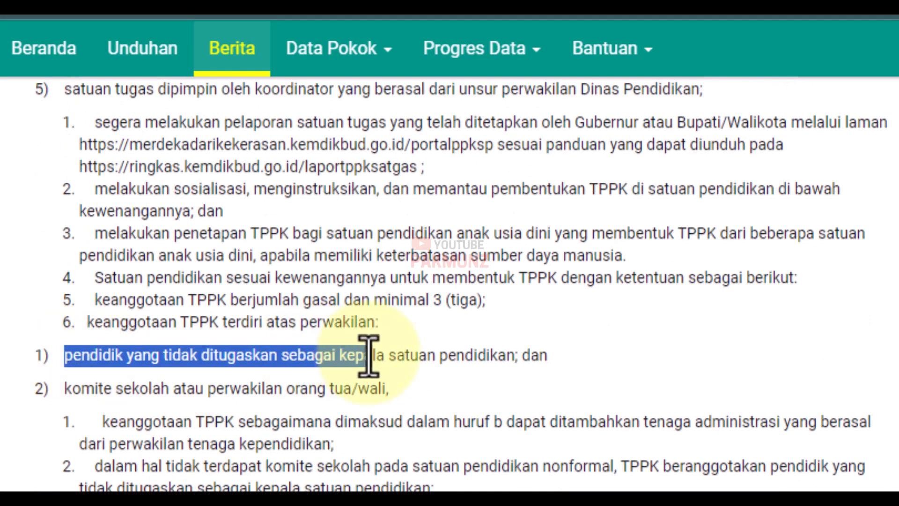
drag(66, 389, 163, 393)
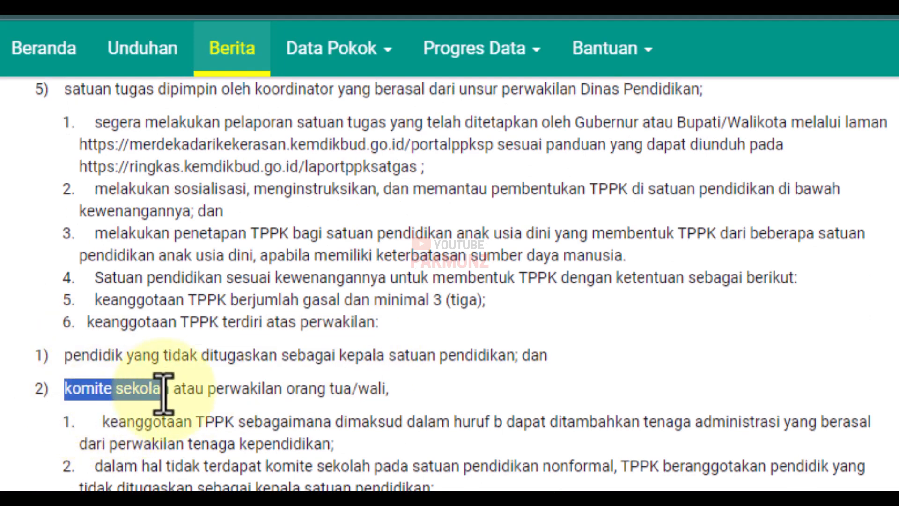
scroll(201, 445, down, 3)
scroll(66, 427, up, 1)
scroll(87, 437, down, 4)
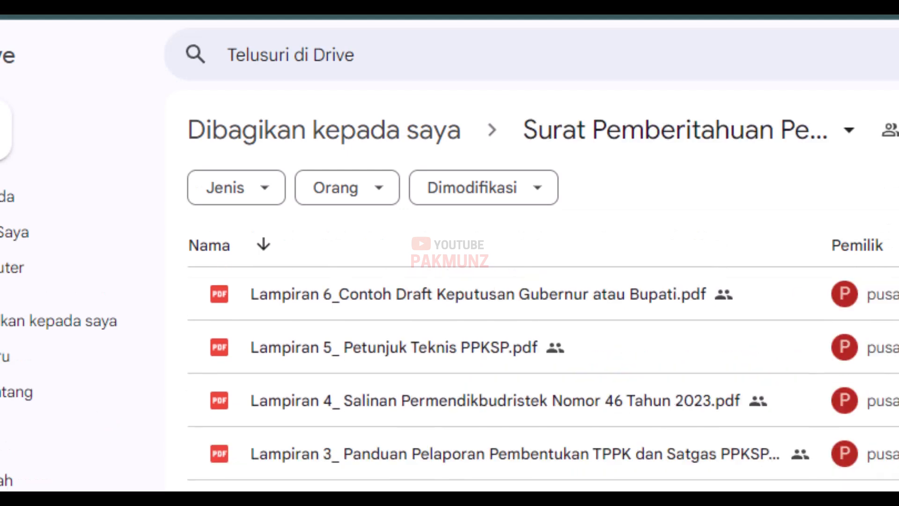
Step: View the attachment "Lampiran 1_ Contoh Surat Pernyataan Keanggotaan TPPK dan Satgas.pdf" in the shared Drive folder and close it
click(449, 503)
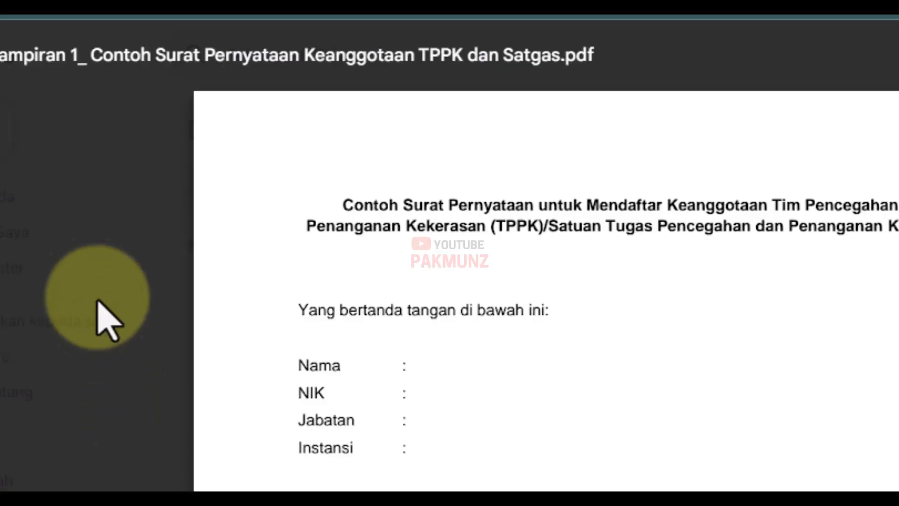
click(2, 55)
scroll(410, 464, down, 2)
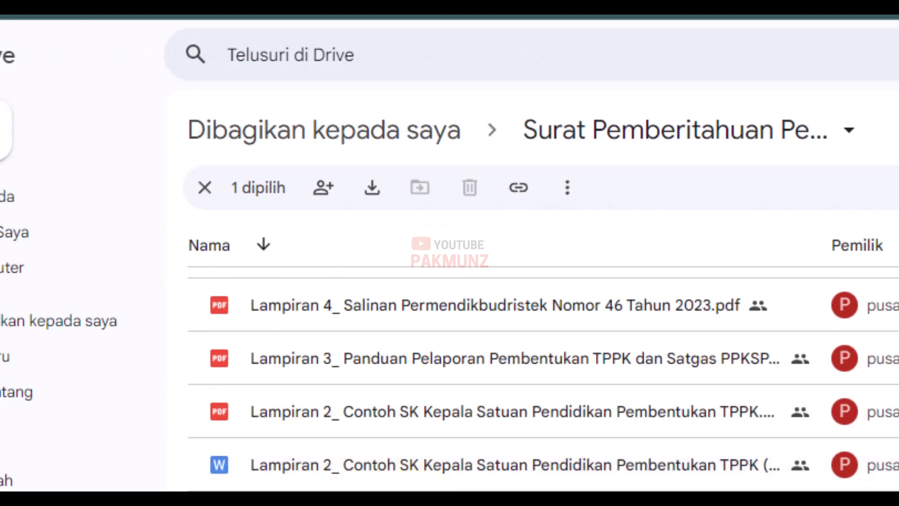
Step: Open the Cara Pembentukan TPPK PDF and examine the member composition, requirements, notes and reporting sites
double_click(173, 485)
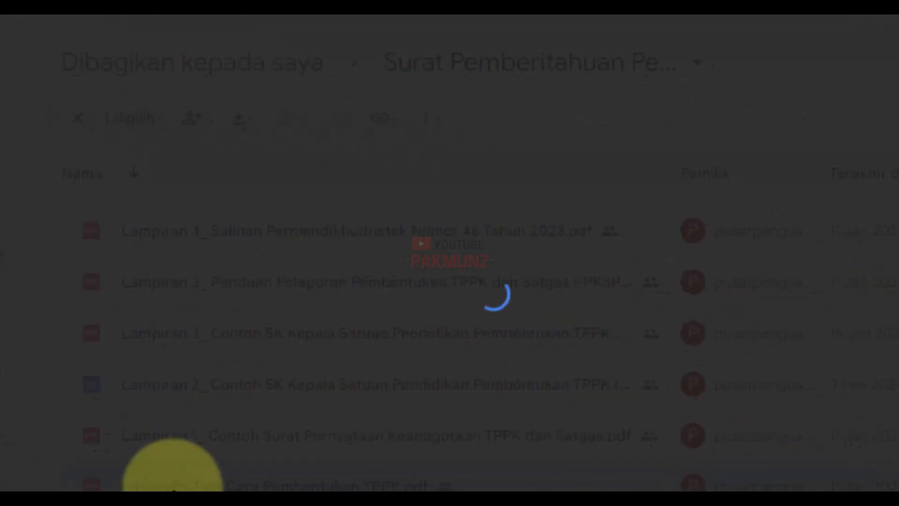
scroll(320, 327, down, 2)
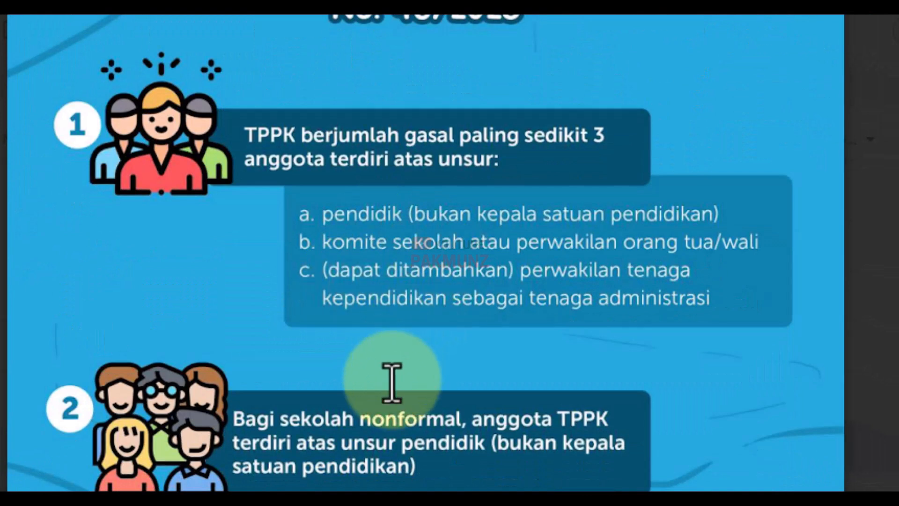
scroll(392, 381, down, 4)
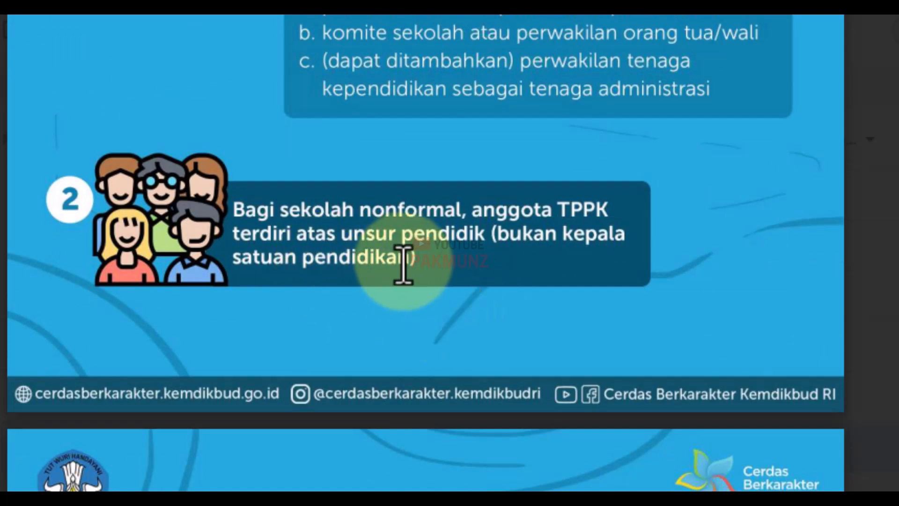
scroll(403, 265, down, 8)
scroll(403, 304, down, 4)
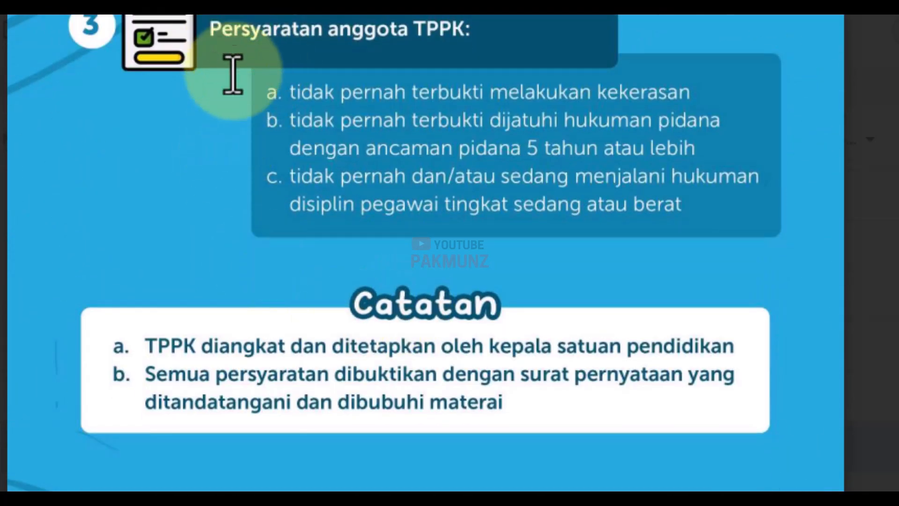
scroll(357, 319, up, 2)
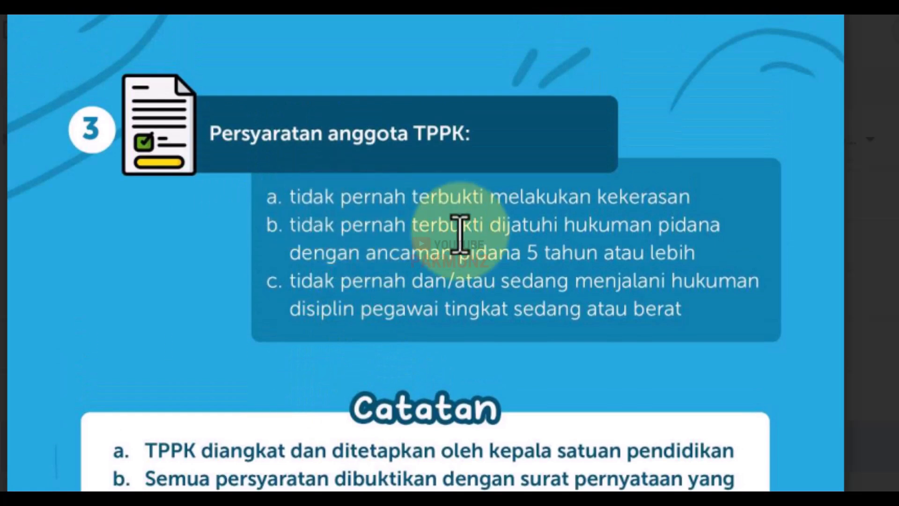
scroll(486, 354, down, 3)
scroll(486, 354, down, 1)
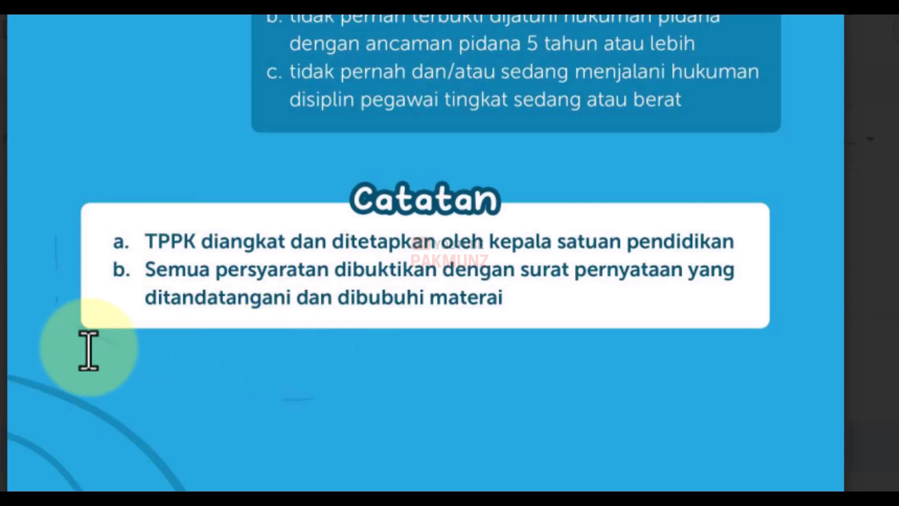
scroll(103, 346, down, 4)
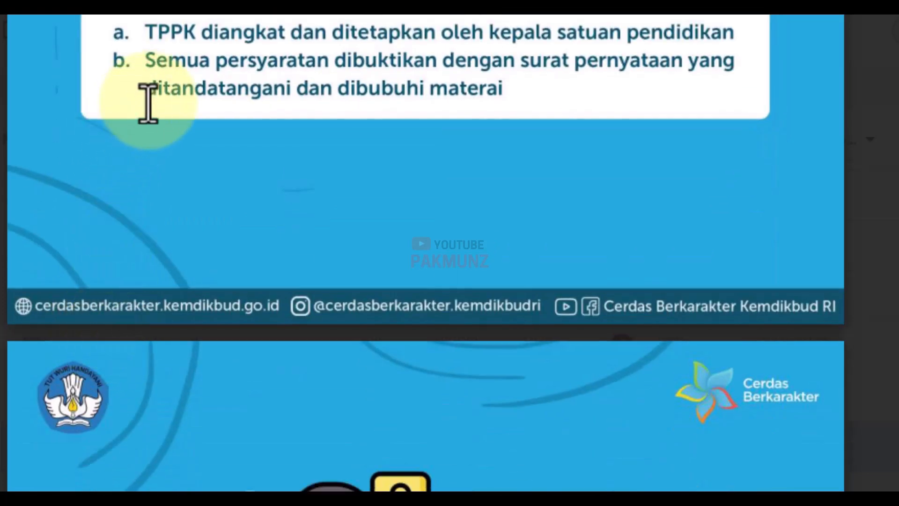
scroll(401, 374, down, 10)
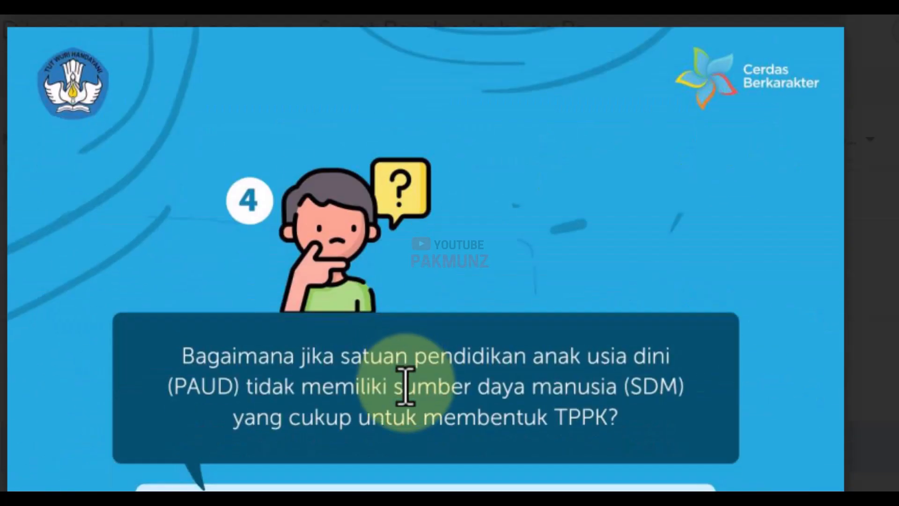
scroll(409, 389, down, 10)
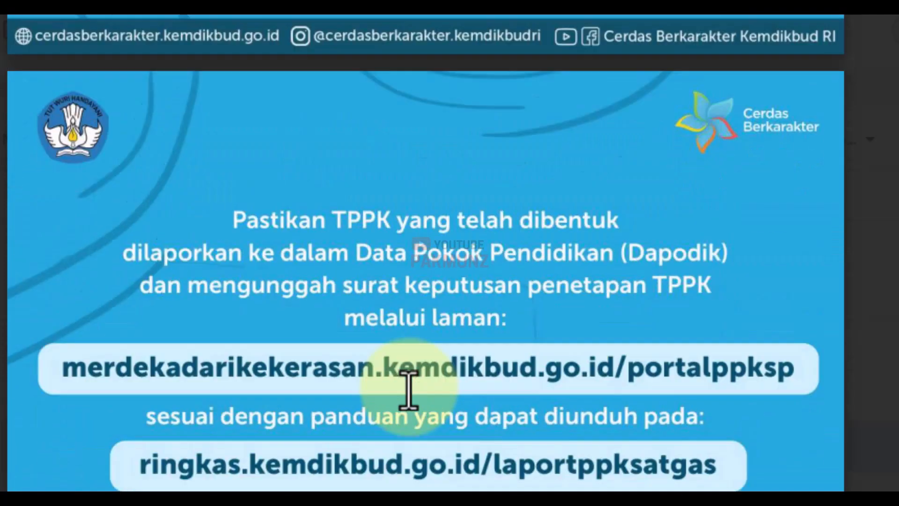
scroll(408, 389, down, 4)
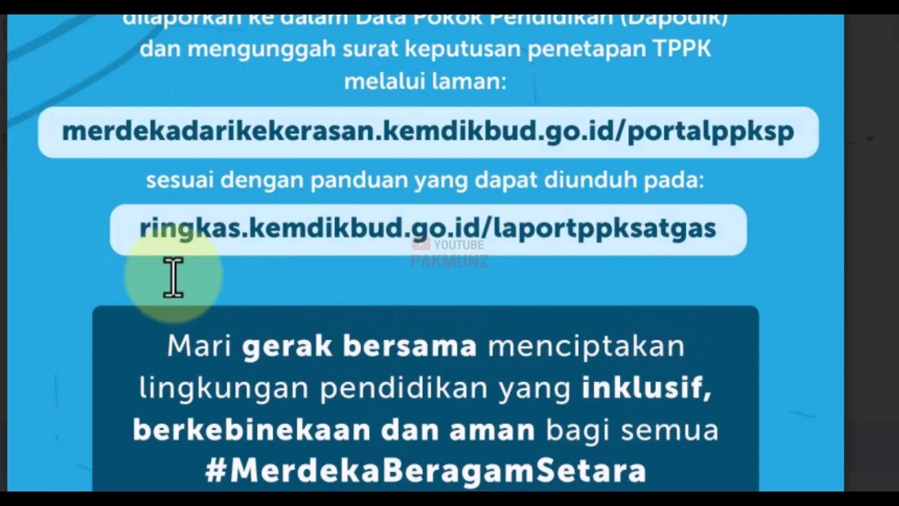
scroll(609, 328, up, 2)
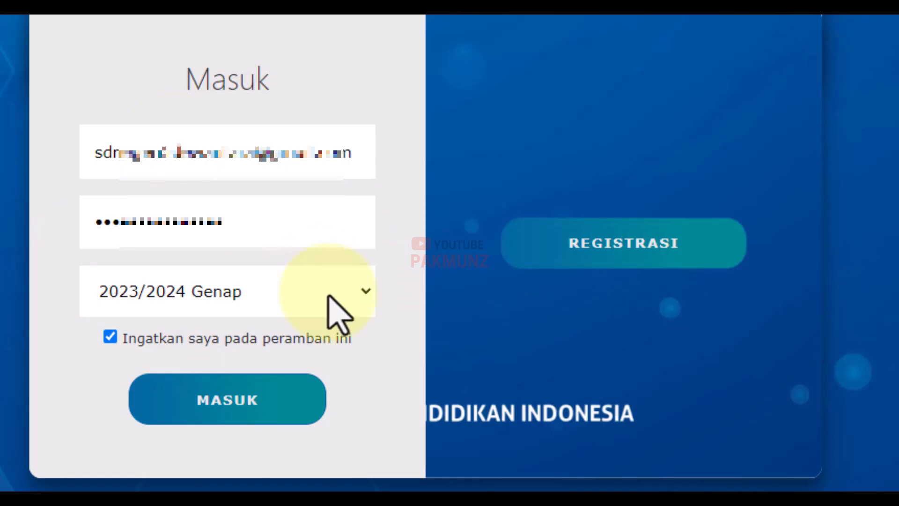
Step: Switch to the Dapodik application, log in for the 2023/2024 Genap semester and open Validasi Lokal
click(259, 415)
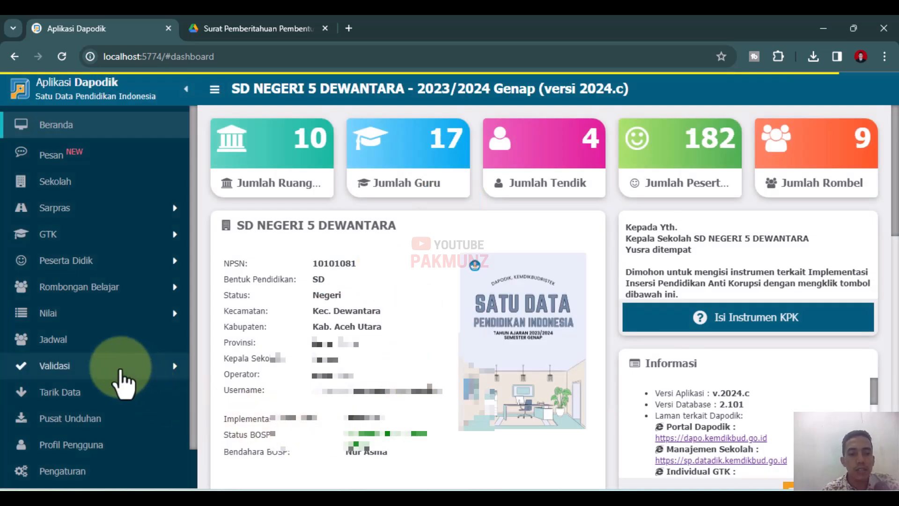
click(123, 382)
click(107, 394)
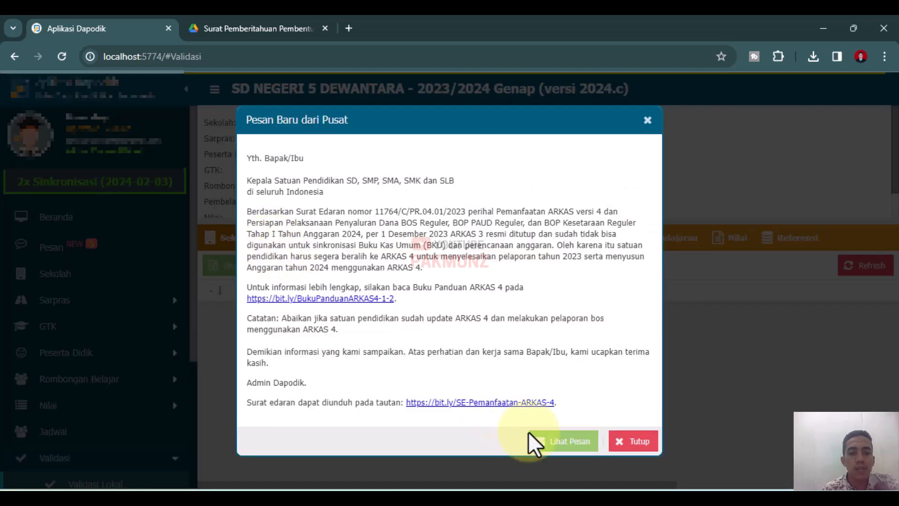
Step: Dismiss the message from the central office and read the full TPPK warning in the school validation results
click(635, 433)
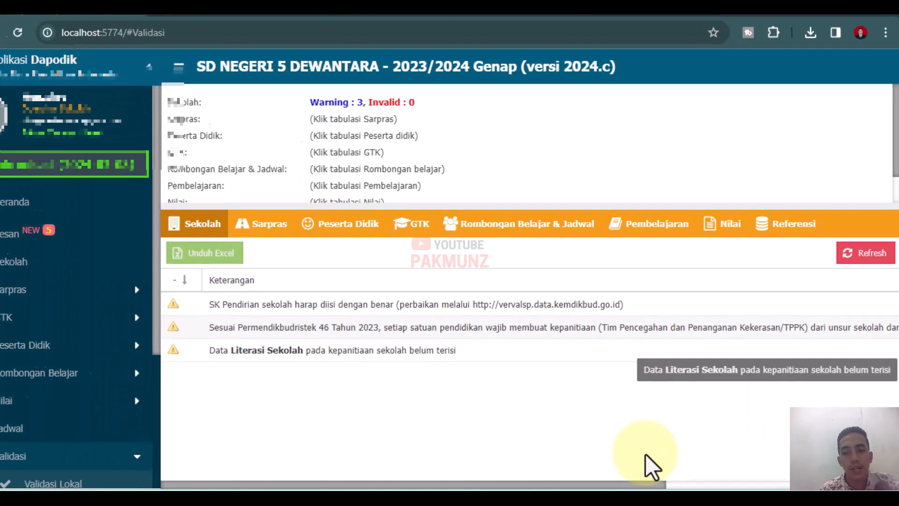
scroll(773, 480, right, 3)
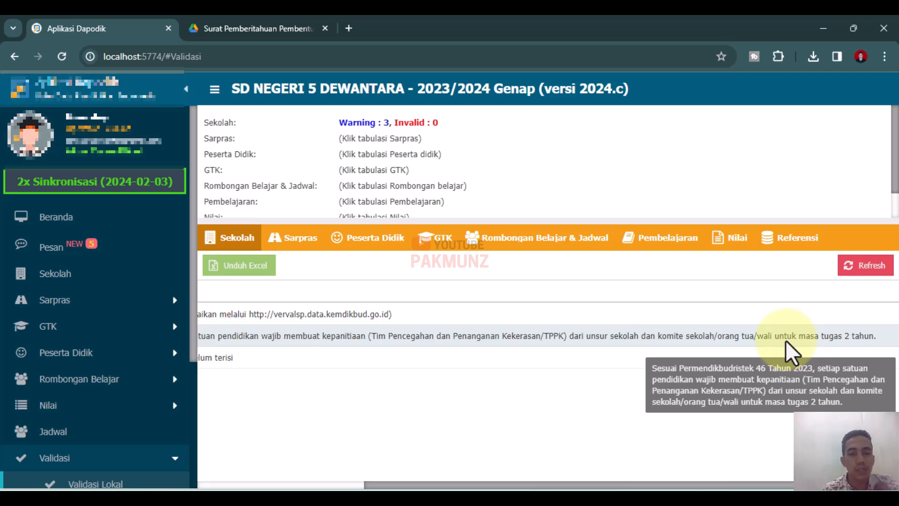
drag(574, 487, 275, 471)
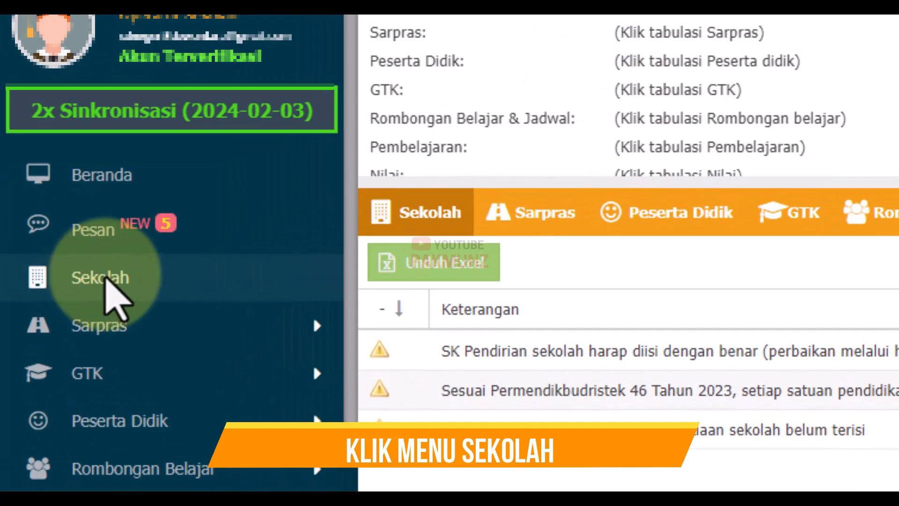
Step: Open the Kepanitiaan Sekolah records in the detailed data of the Sekolah page
click(58, 273)
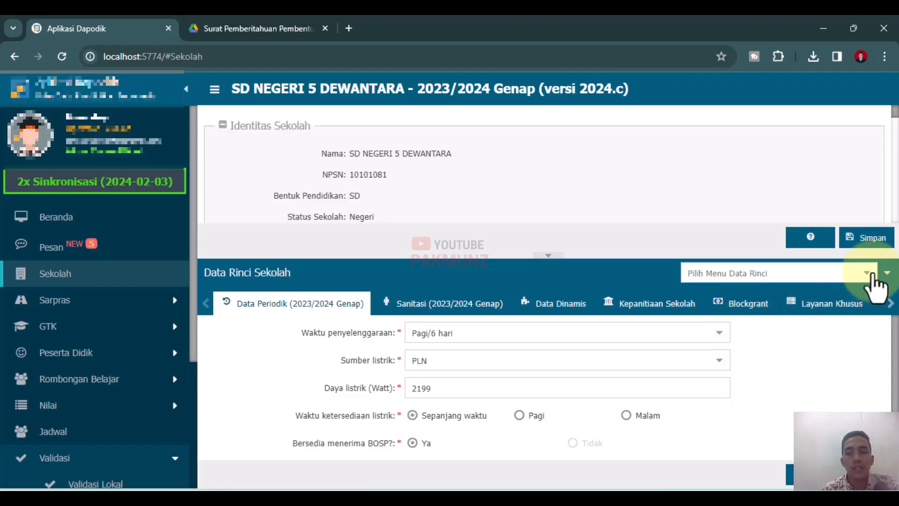
click(870, 276)
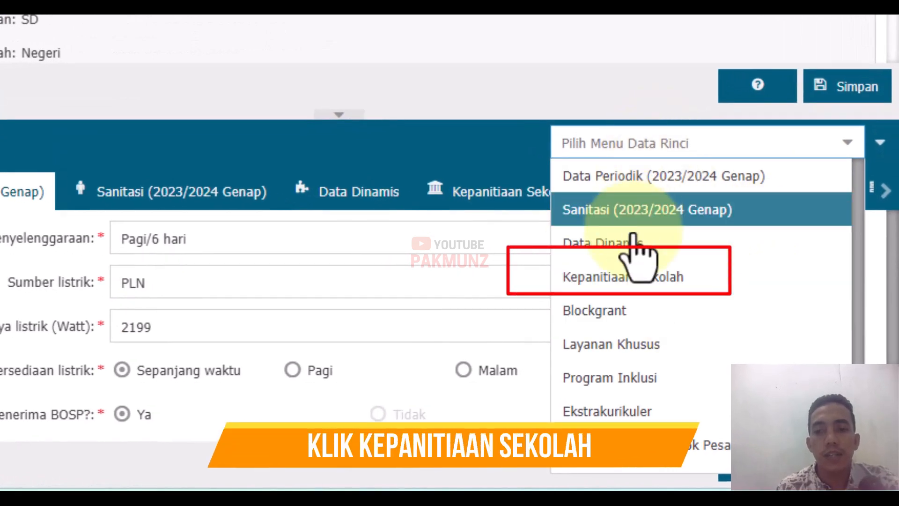
scroll(639, 340, down, 1)
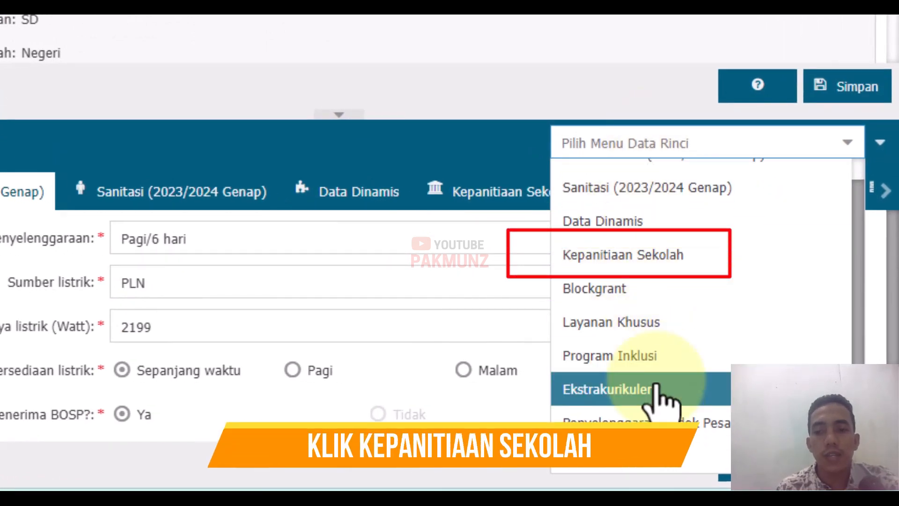
click(648, 253)
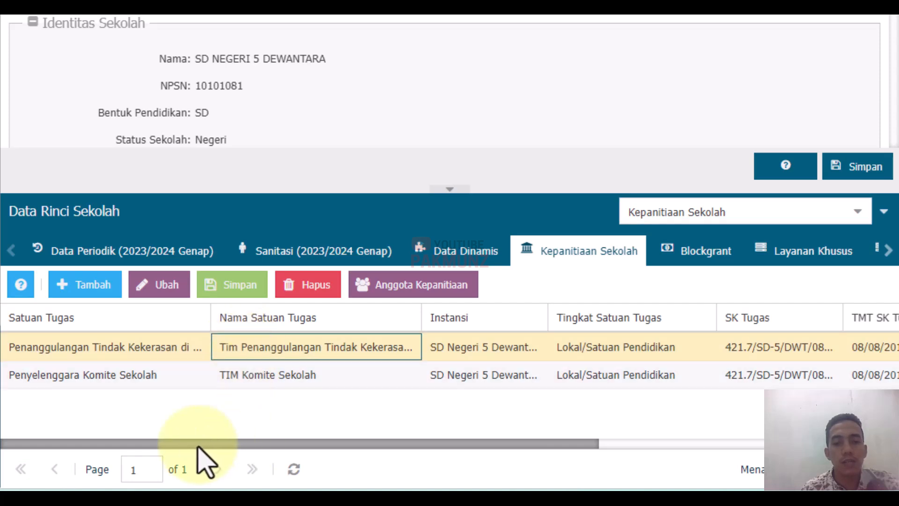
drag(197, 446, 6, 393)
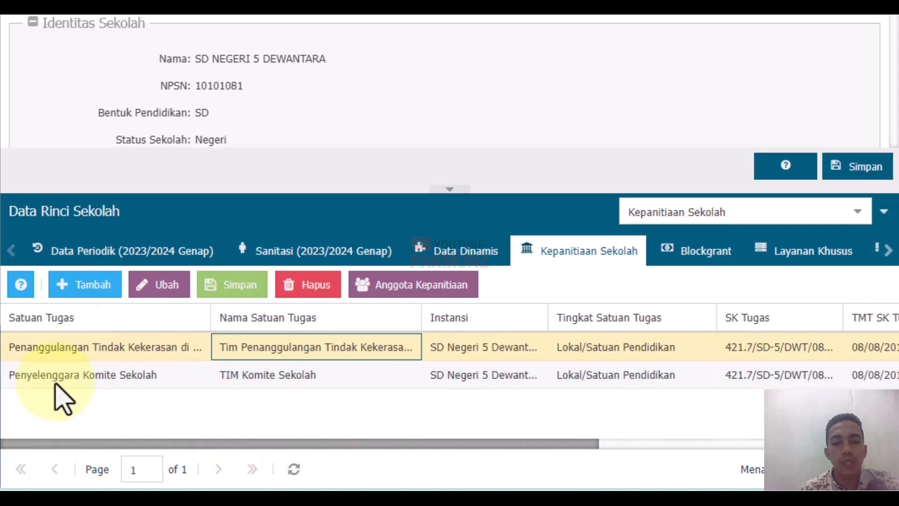
click(78, 345)
click(301, 287)
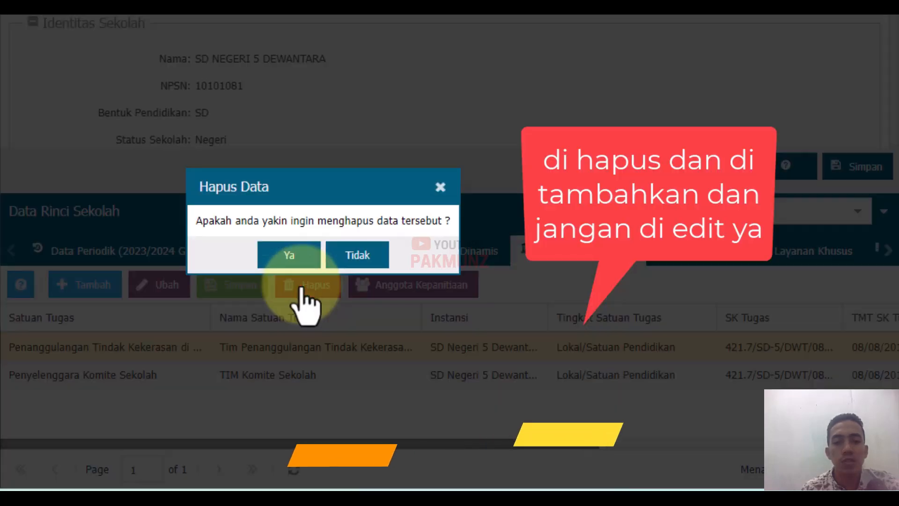
click(440, 188)
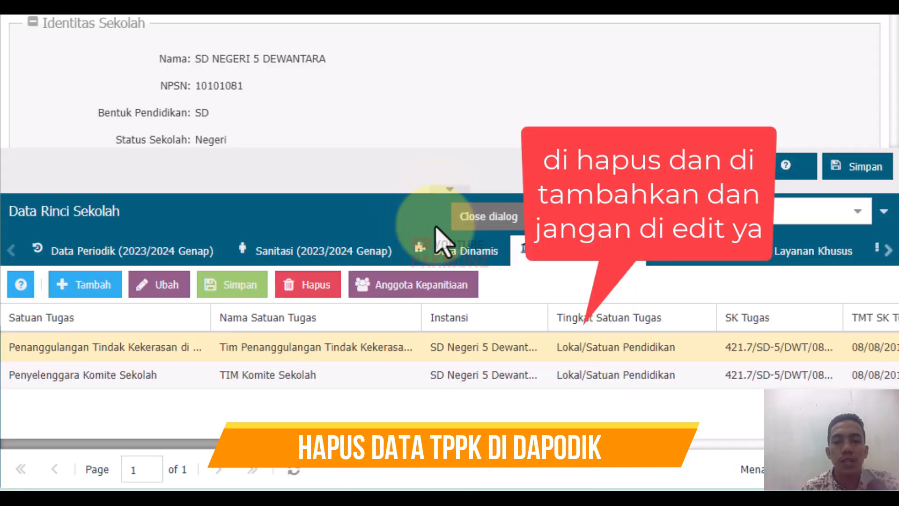
Step: Try to delete the Penanggulangan Tindak Kekerasan committee record, confirming the deletion and closing the list of its dependent data
drag(596, 445, 524, 468)
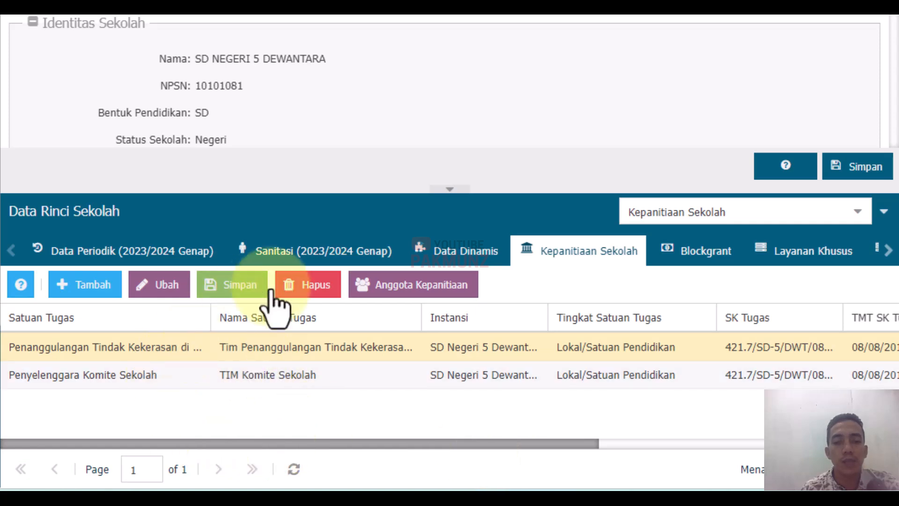
click(317, 286)
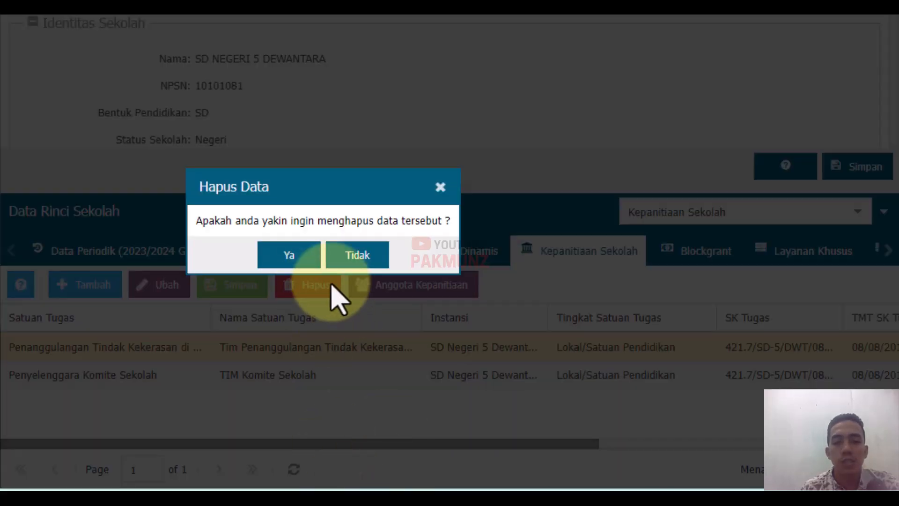
click(289, 256)
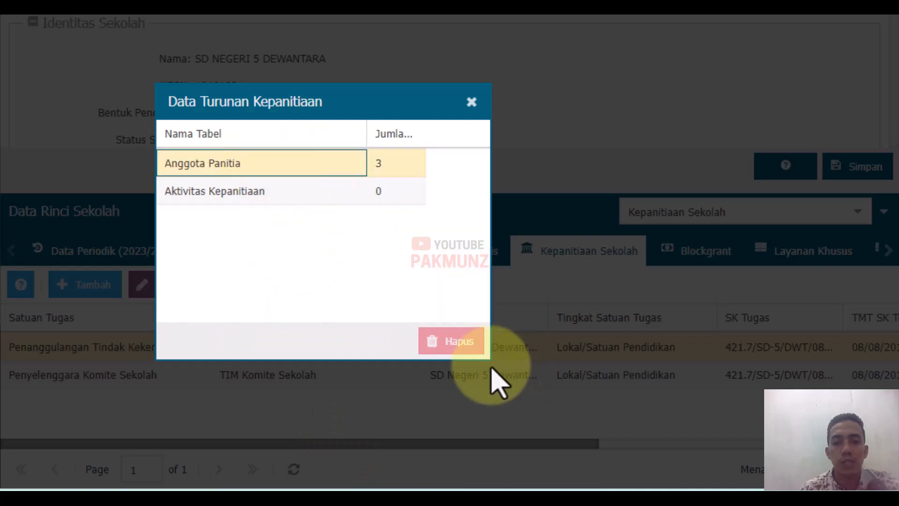
click(471, 102)
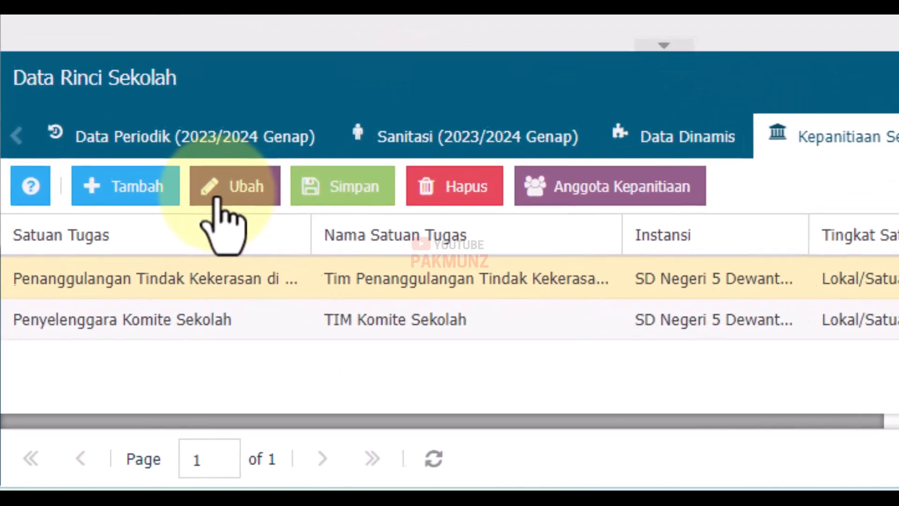
click(217, 200)
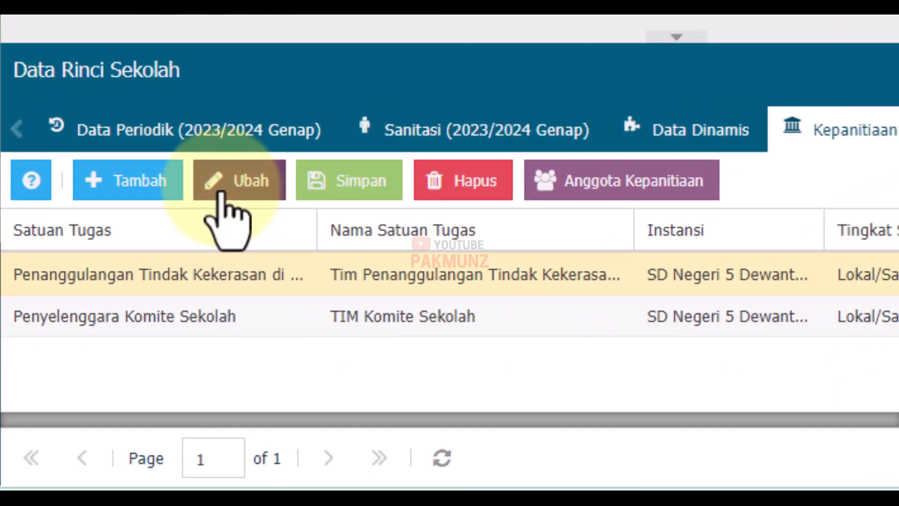
text(1)
click(374, 277)
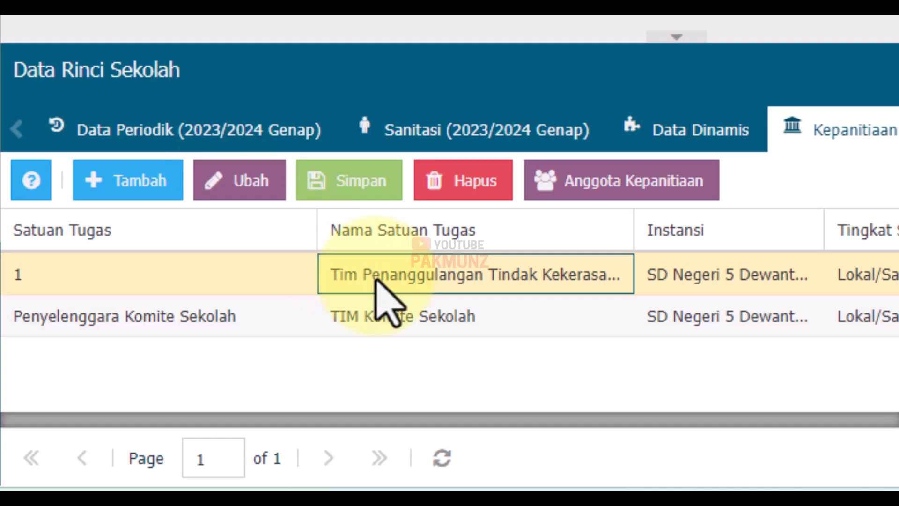
click(369, 190)
Step: Delete the Komite Sekolah, Orang Tua and Guru dan Tendik members from the Penanggulangan Tindak Kekerasan committee and close its member list
click(609, 192)
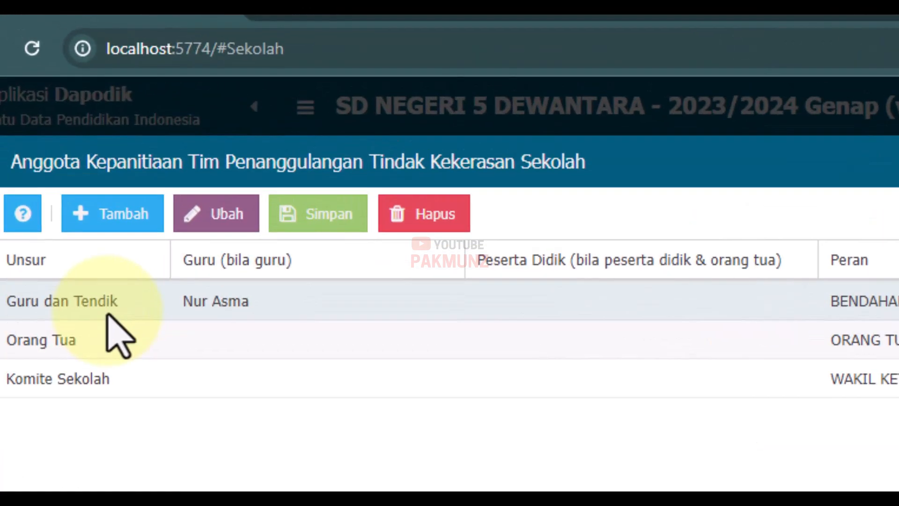
click(97, 375)
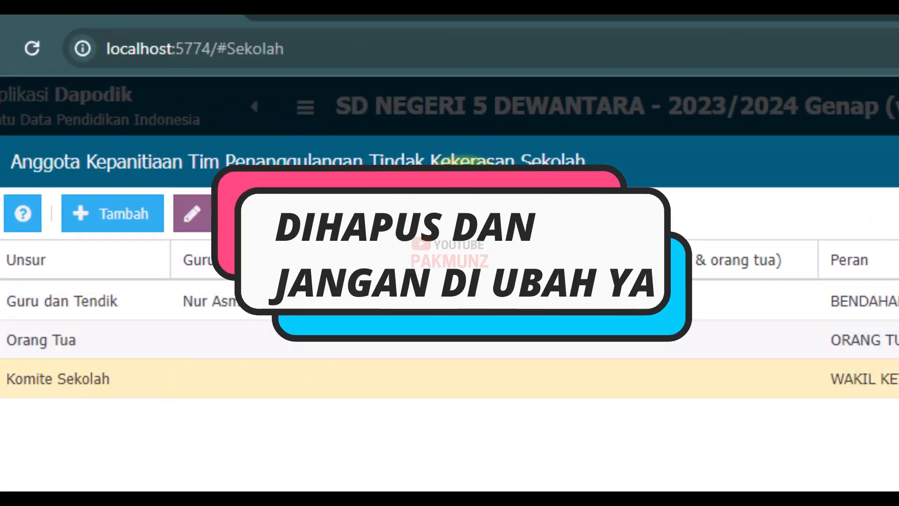
click(454, 209)
click(583, 421)
click(447, 341)
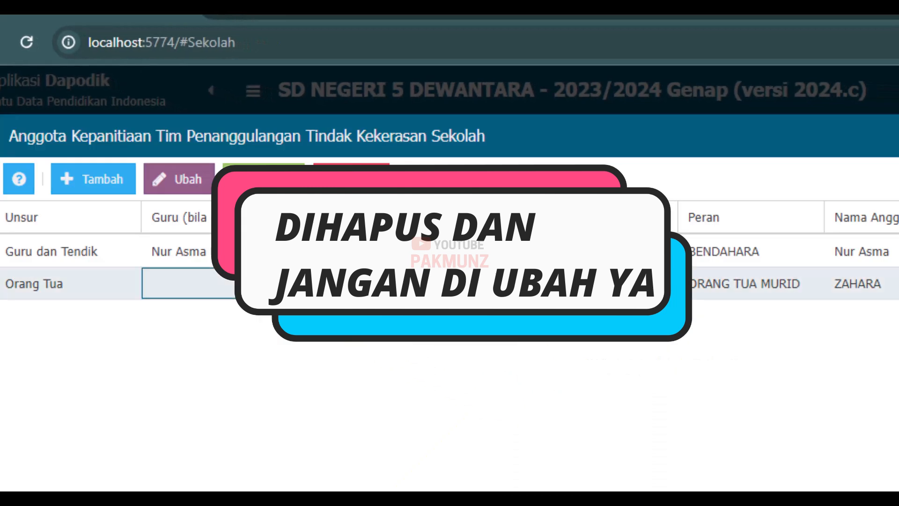
click(349, 180)
click(543, 412)
click(265, 254)
click(344, 184)
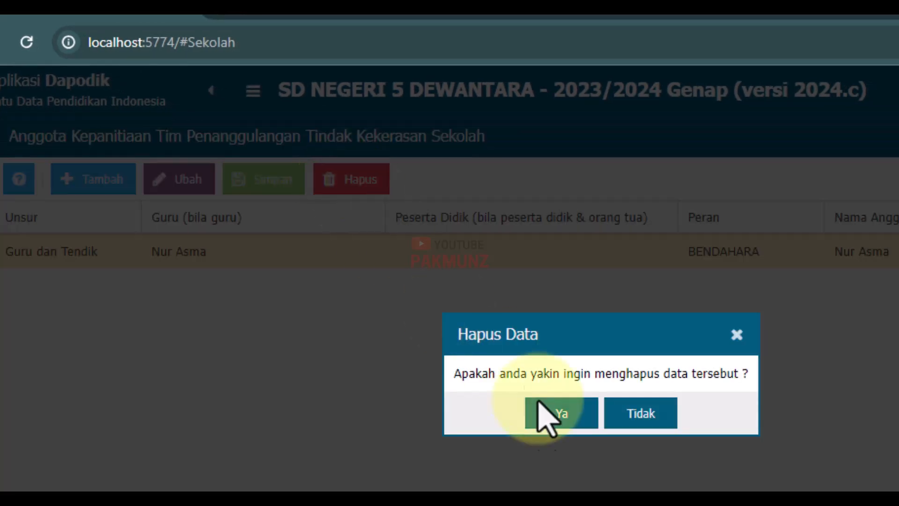
click(546, 424)
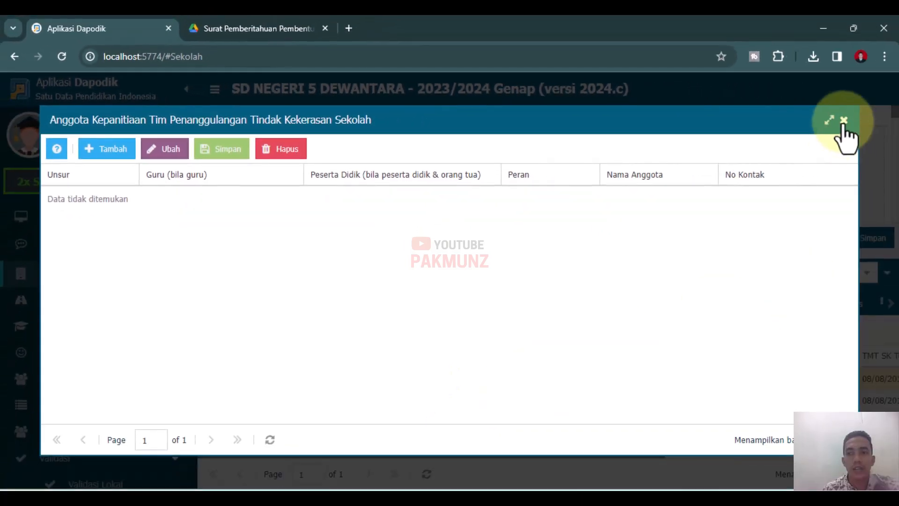
click(843, 121)
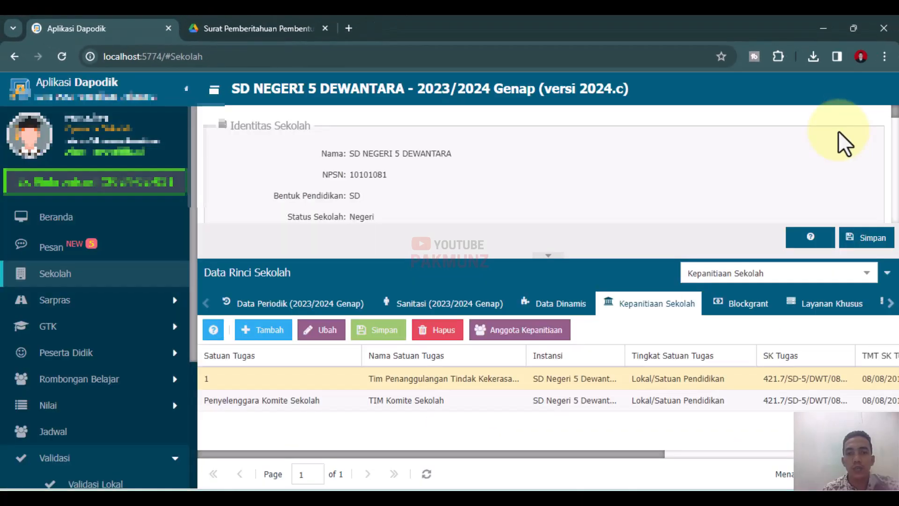
Step: Delete the old Tim Penanggulangan Tindak Kekerasan committee record, confirming the deletion in the derived-data list as well
click(438, 332)
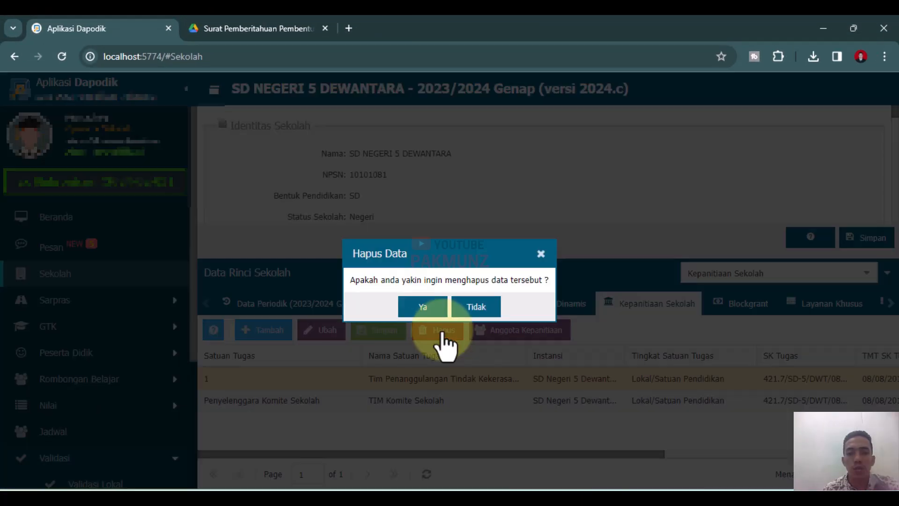
click(424, 319)
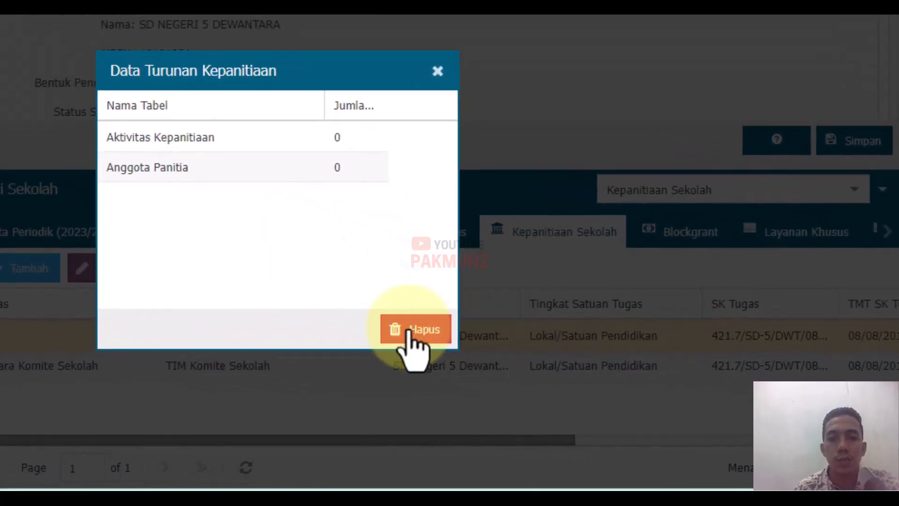
click(545, 369)
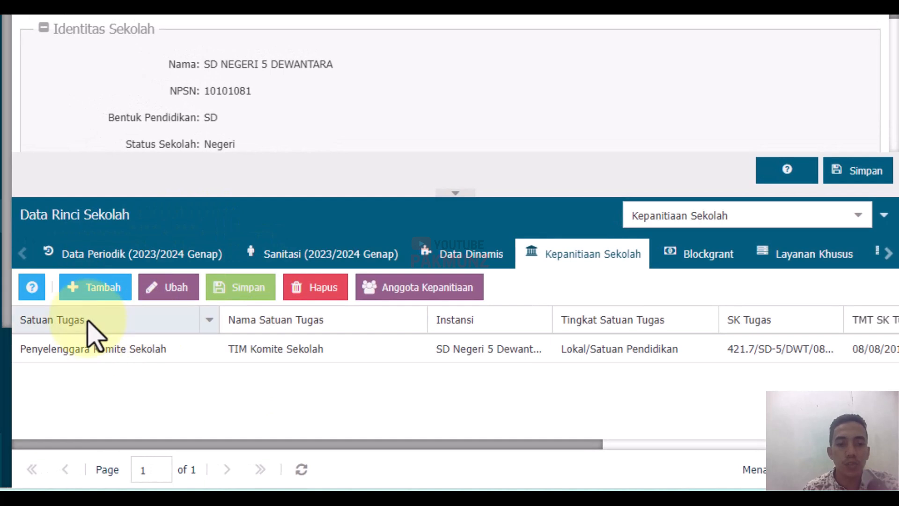
Step: Add a new committee record with Satuan Tugas set to Tim Pencegahan dan Penanganan Kekerasan (TPPK)
click(109, 289)
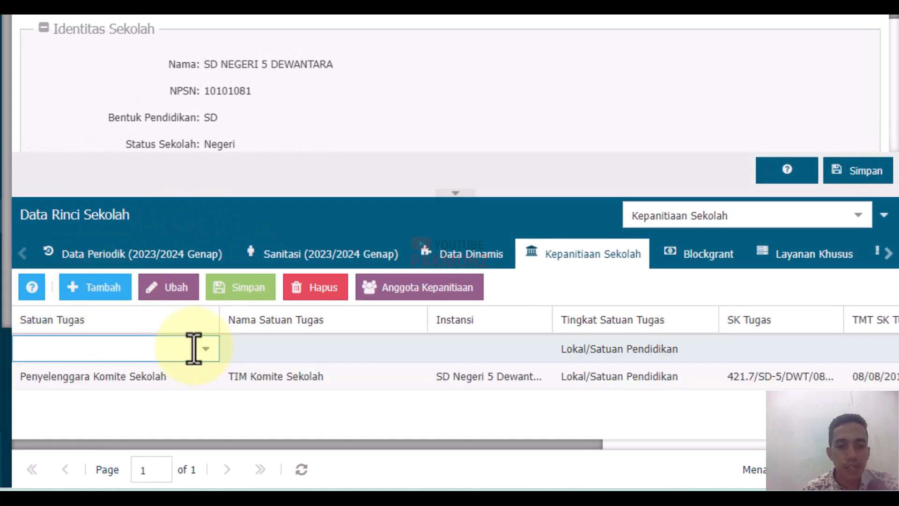
click(205, 350)
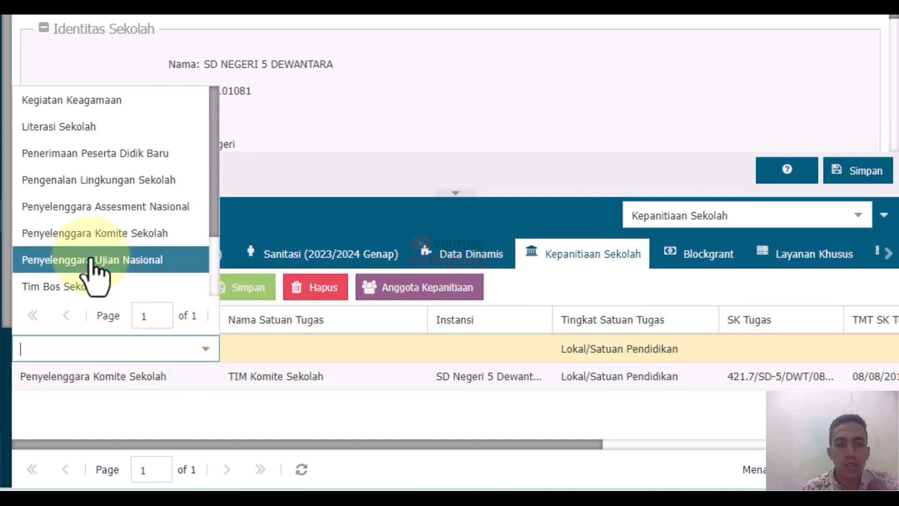
scroll(154, 229, down, 3)
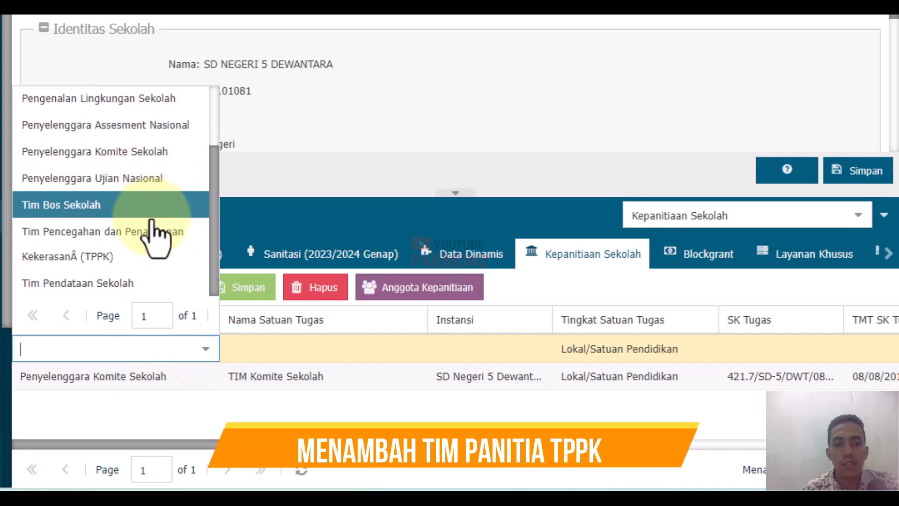
click(136, 257)
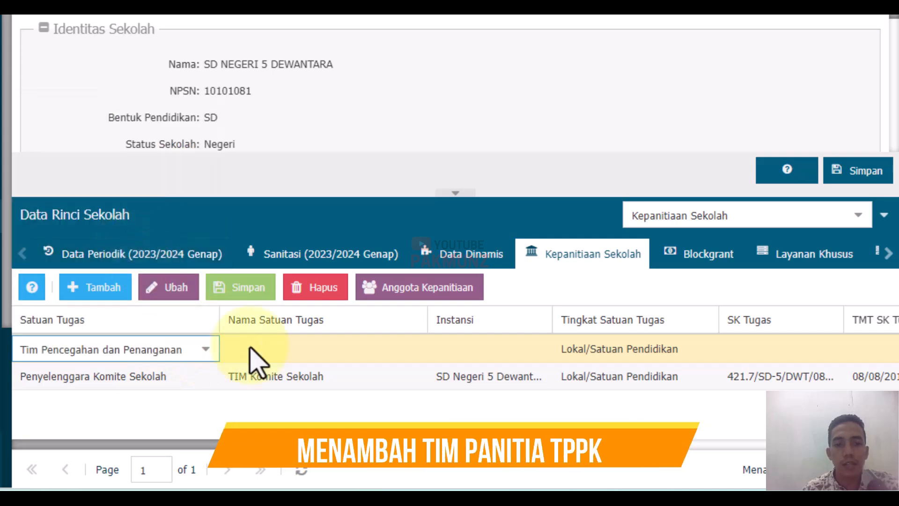
Step: Name the new committee Tim TPPK SDN 5 DWT and set its Instansi to SD Negeri 5 Dewantara
click(269, 350)
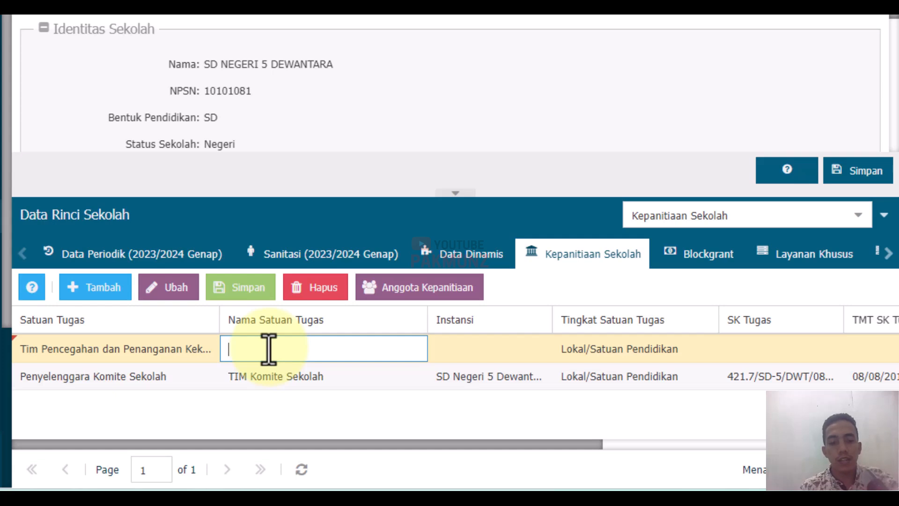
text(T)
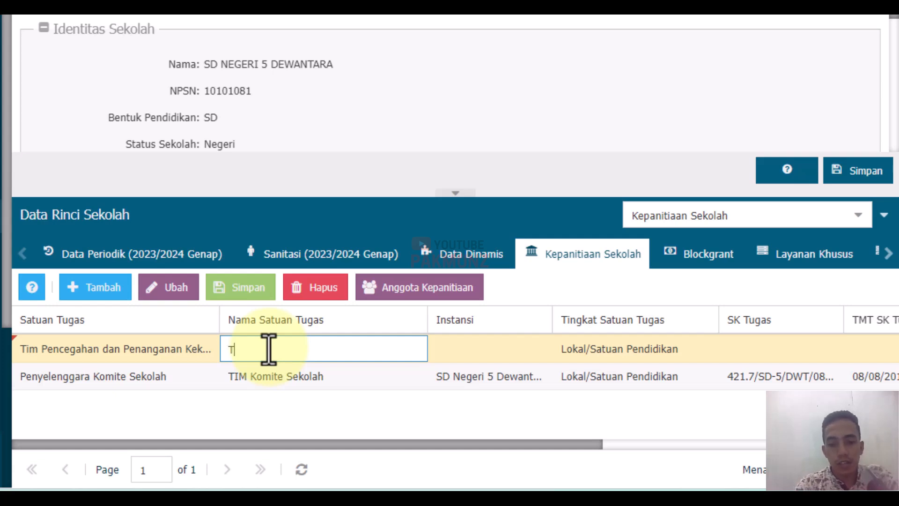
text(im TPPK SDN 5 DWT)
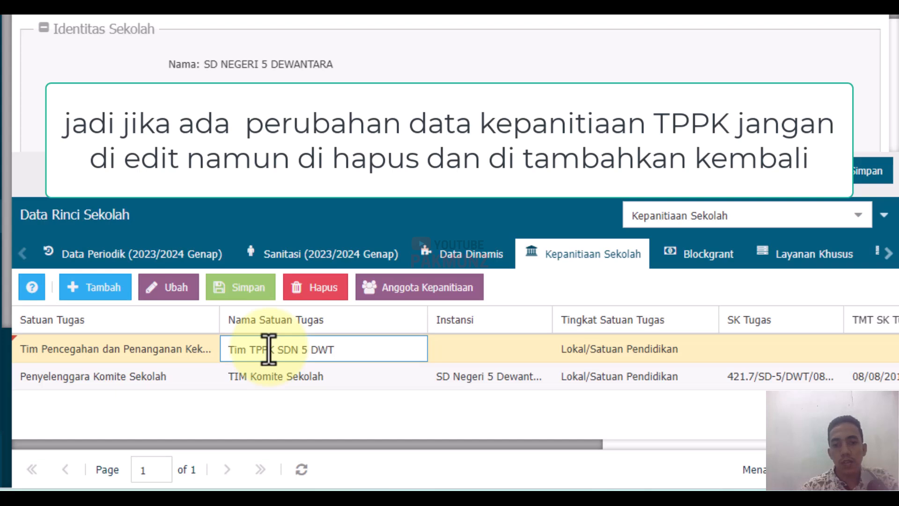
click(504, 356)
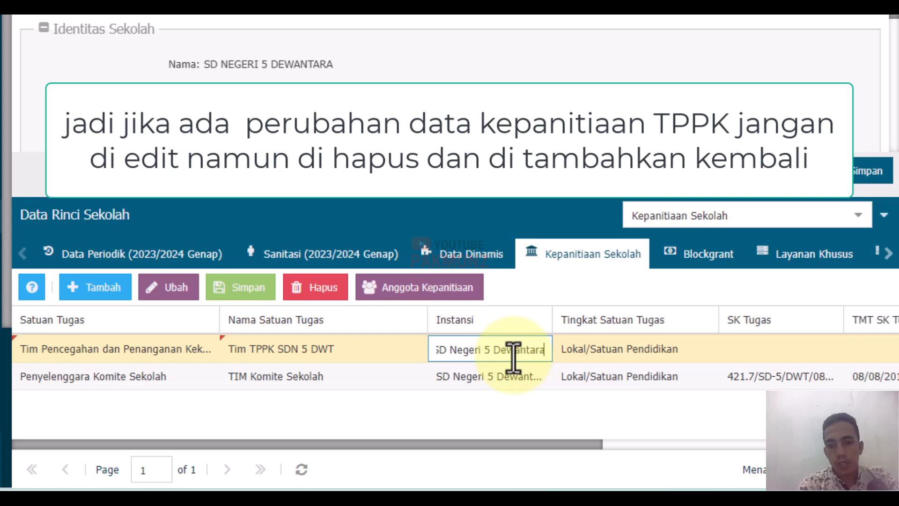
Step: Enter the decree number under SK Tugas and set the TMT SK Tugas date to 01/11/2023
click(743, 353)
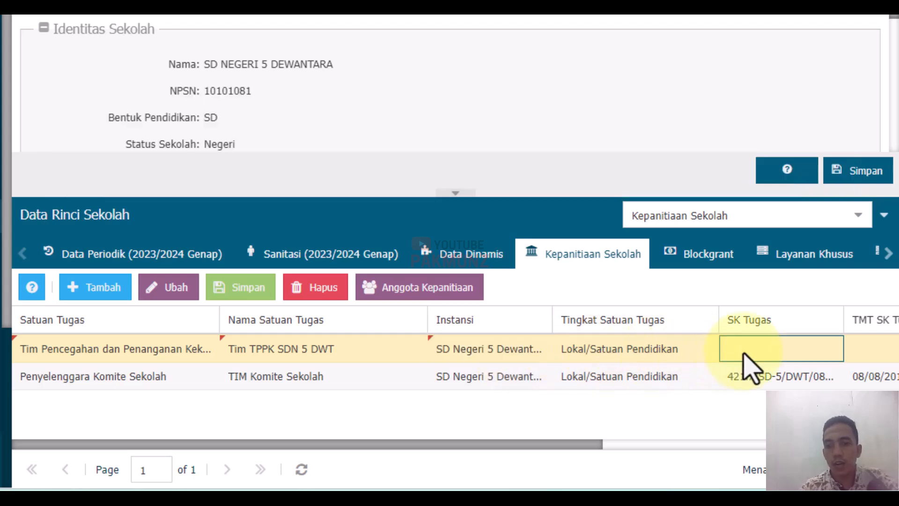
drag(566, 444, 777, 444)
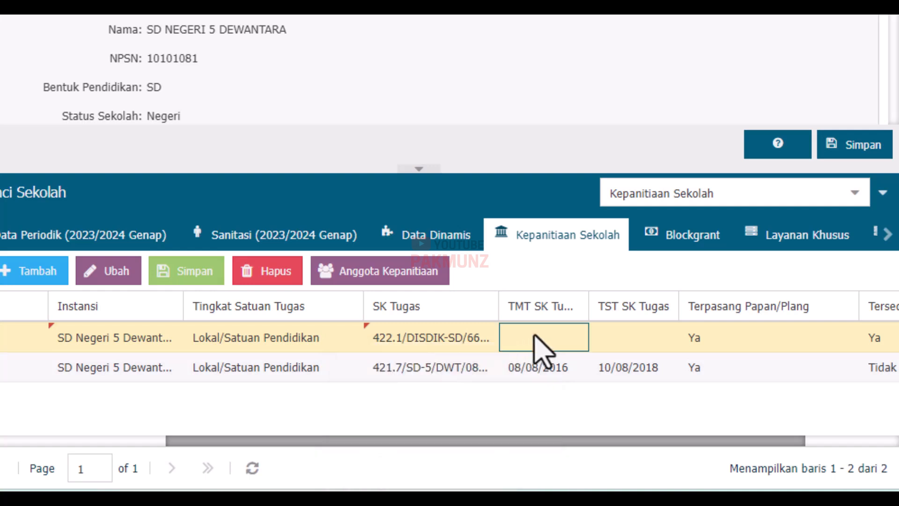
click(534, 334)
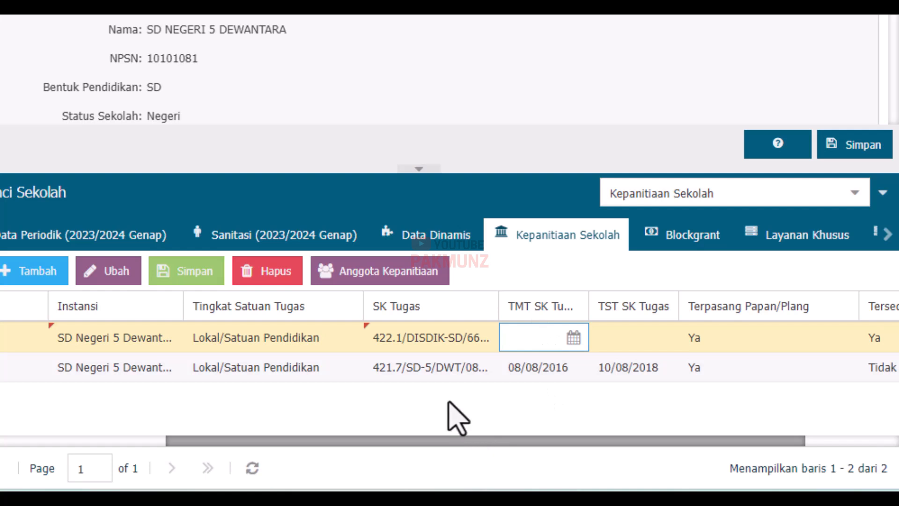
click(344, 489)
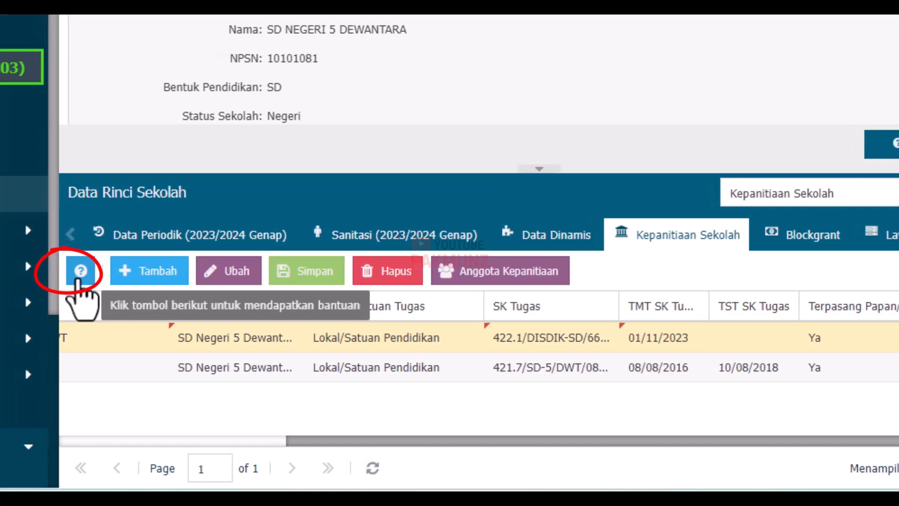
Step: Consult the committee table guide, close it, and set the TST SK Tugas date to 01/11/2025
click(67, 274)
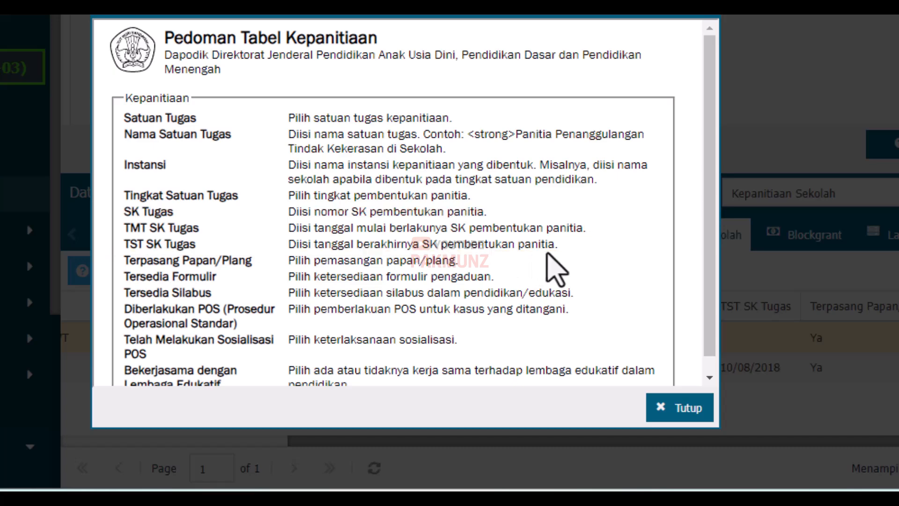
click(688, 406)
click(744, 339)
click(785, 337)
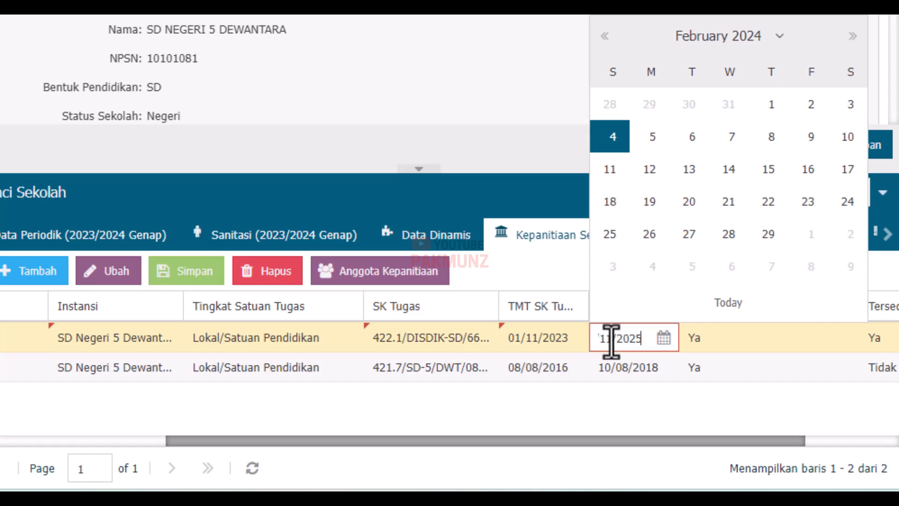
key(Tab)
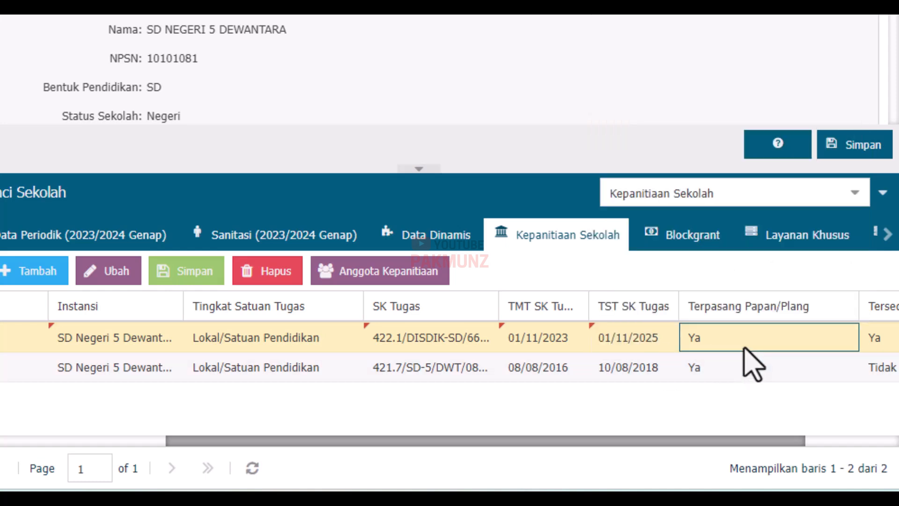
Step: Set Terpasang Papan/Plang and Tersedia Formulir to Tidak for the TPPK committee and save the record
click(789, 337)
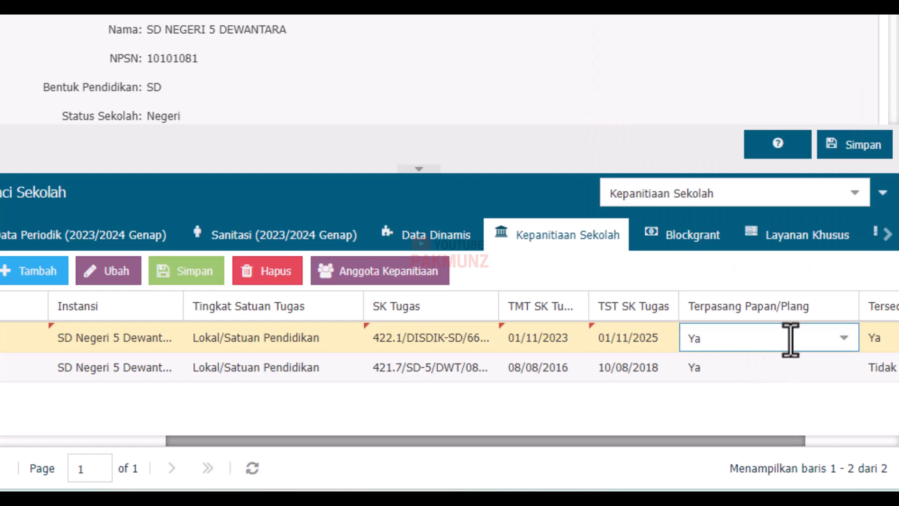
click(841, 338)
click(721, 395)
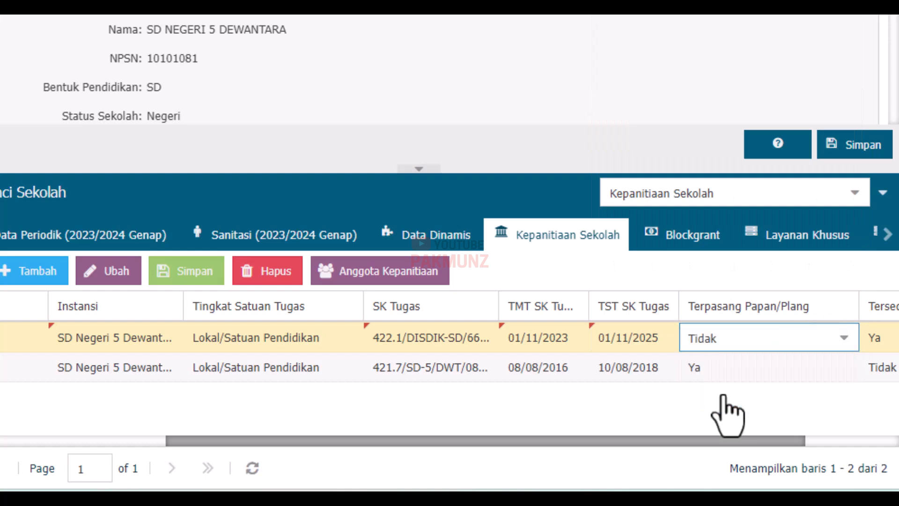
drag(703, 440, 822, 445)
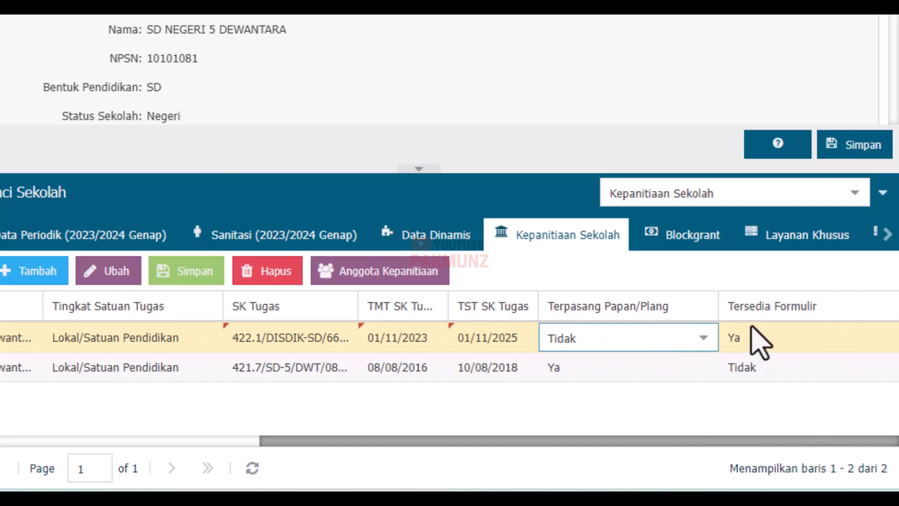
click(759, 340)
click(883, 338)
click(819, 396)
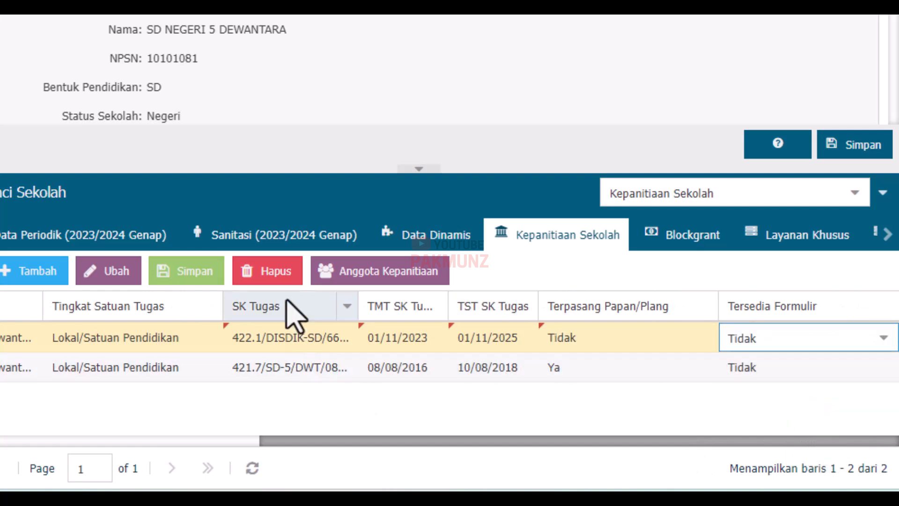
click(193, 271)
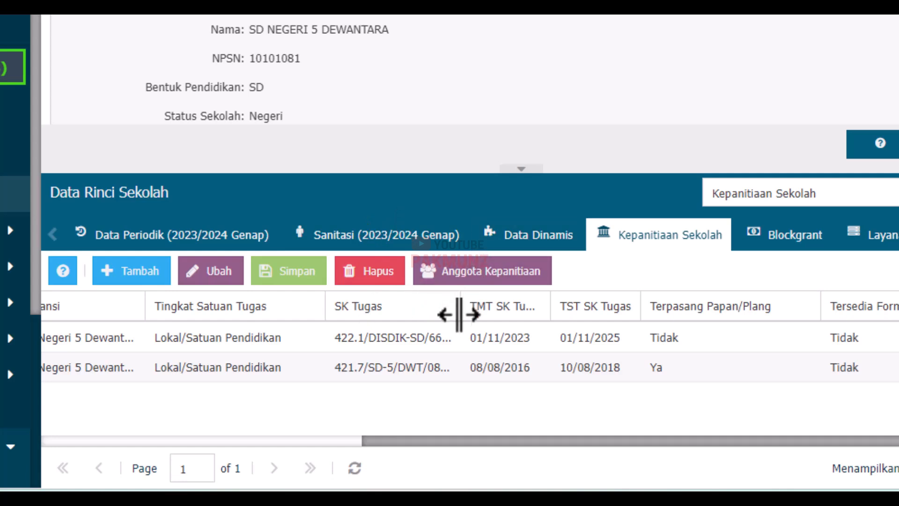
Step: Open the member list of Tim TPPK SDN 5 DWT and add a member with Unsur Guru dan Tendik
click(455, 331)
click(493, 279)
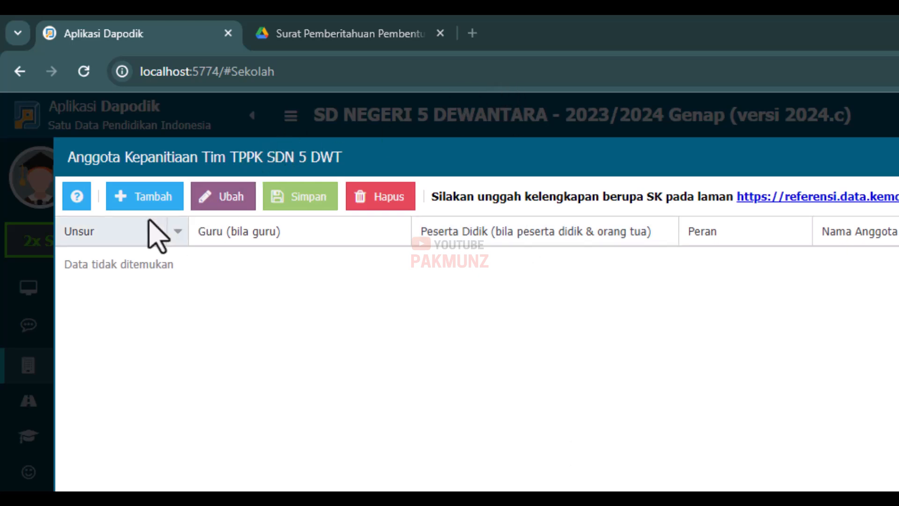
click(146, 199)
click(173, 261)
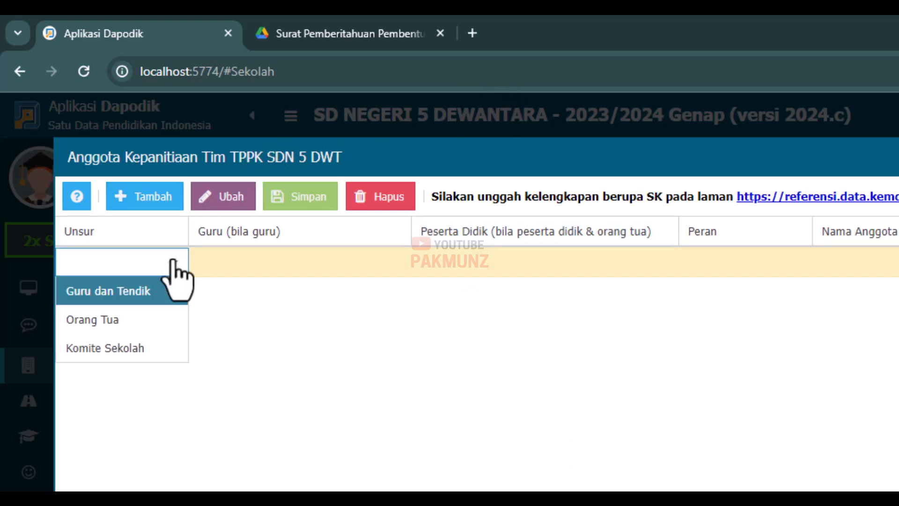
click(143, 294)
Step: Select the first teacher named in the SK attachment as the member, set Peran to Koordinator, and save the record
click(279, 258)
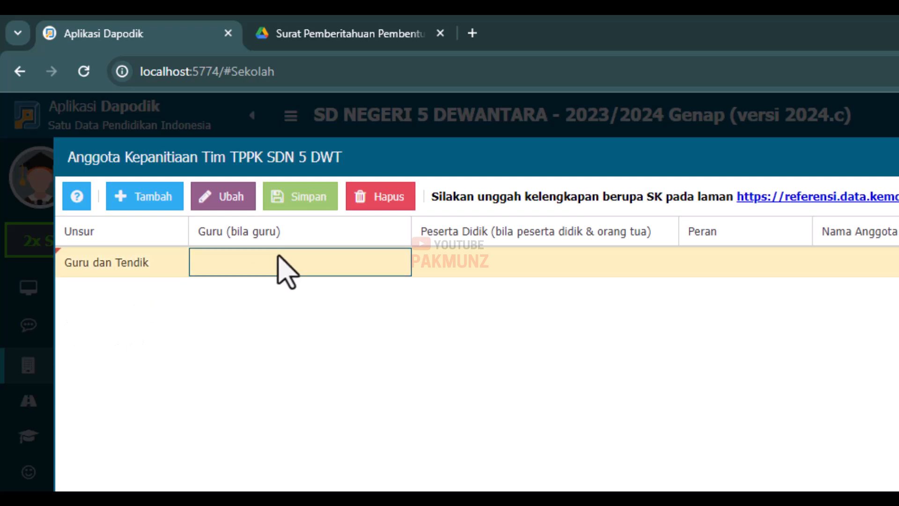
click(397, 262)
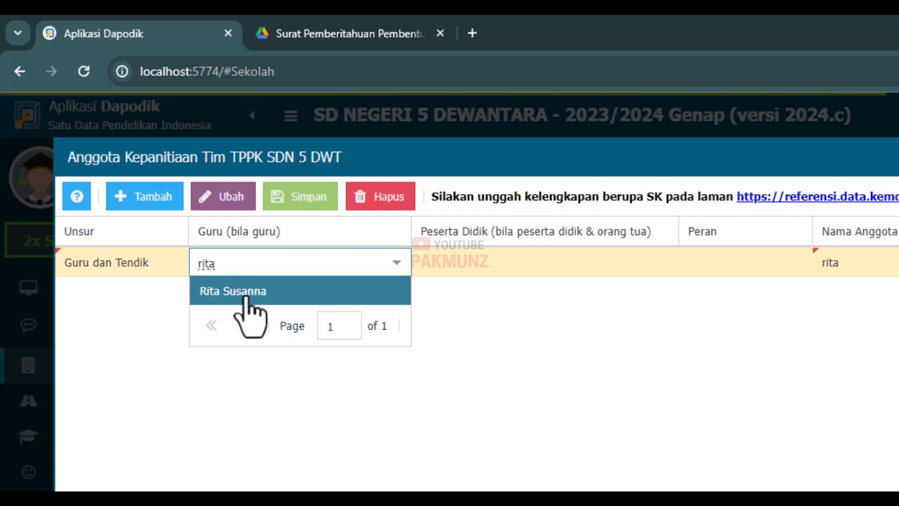
click(241, 294)
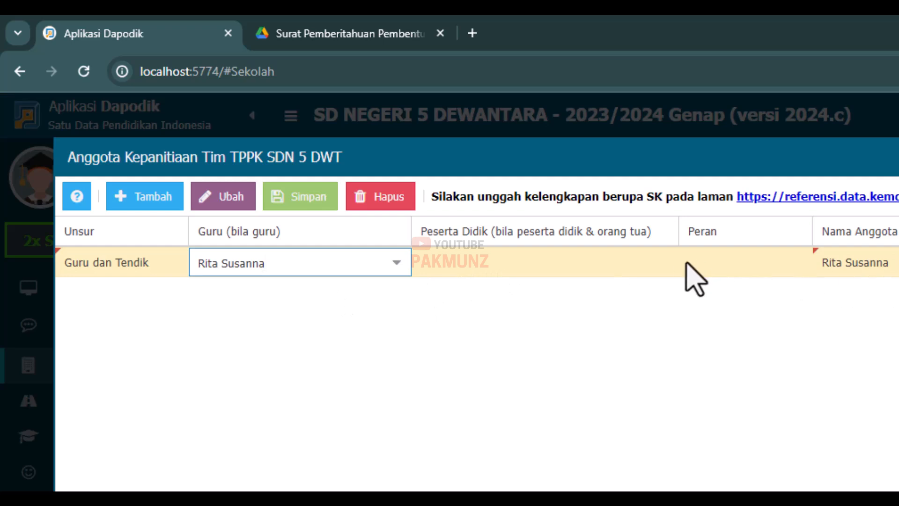
click(744, 261)
click(889, 419)
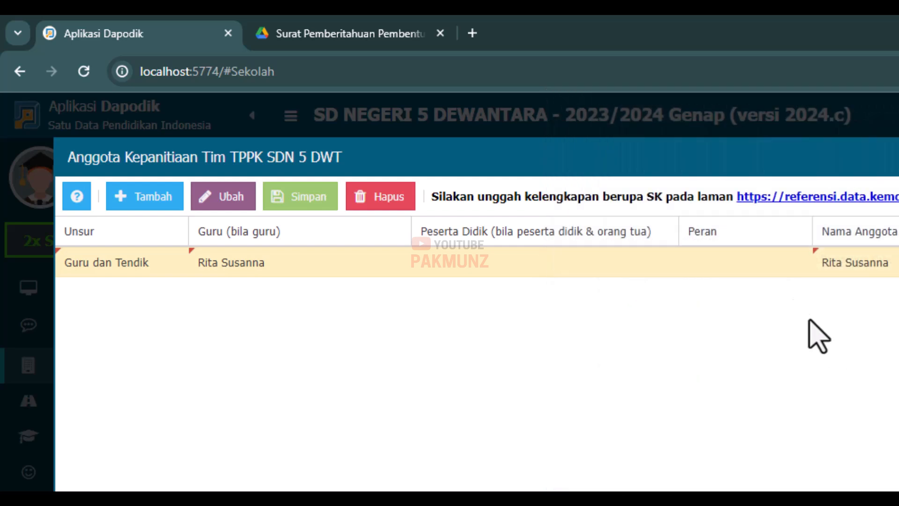
click(778, 269)
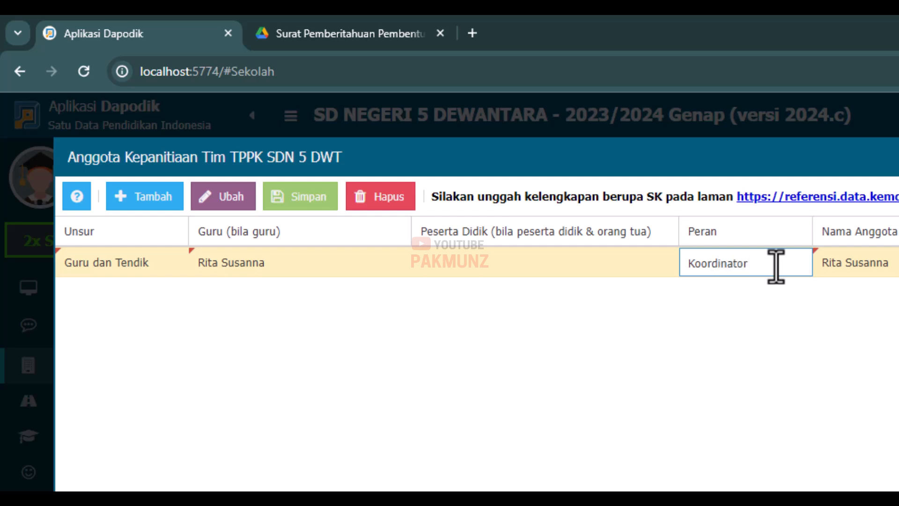
click(302, 200)
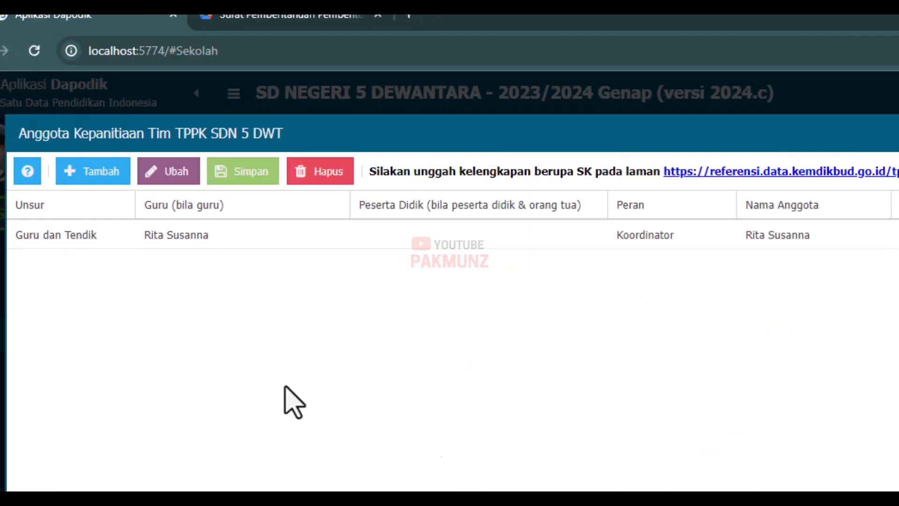
Step: Add a second committee member with Unsur Guru dan Tendik and select the second teacher named in the SK attachment
click(109, 179)
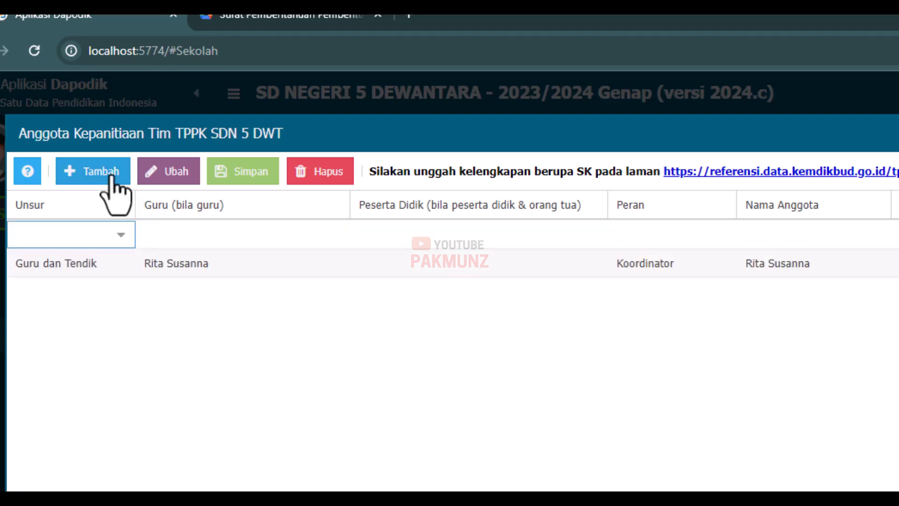
click(122, 235)
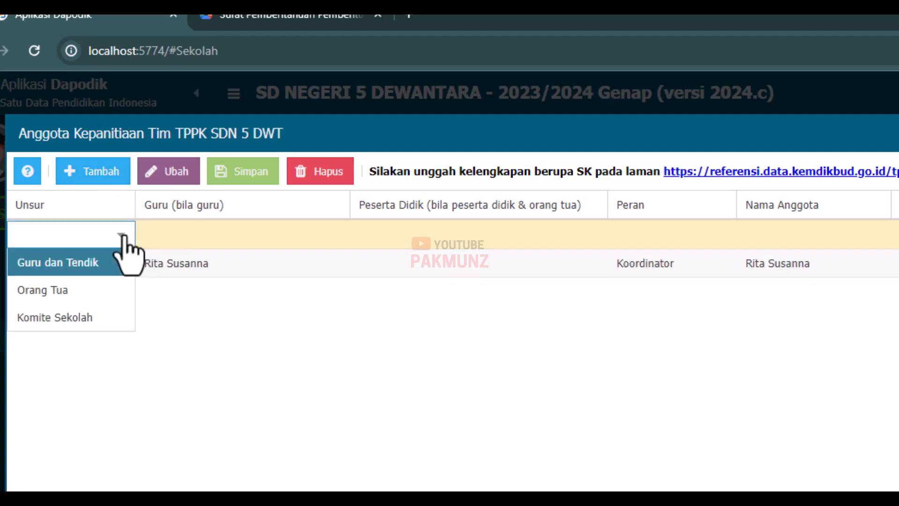
click(100, 264)
click(189, 243)
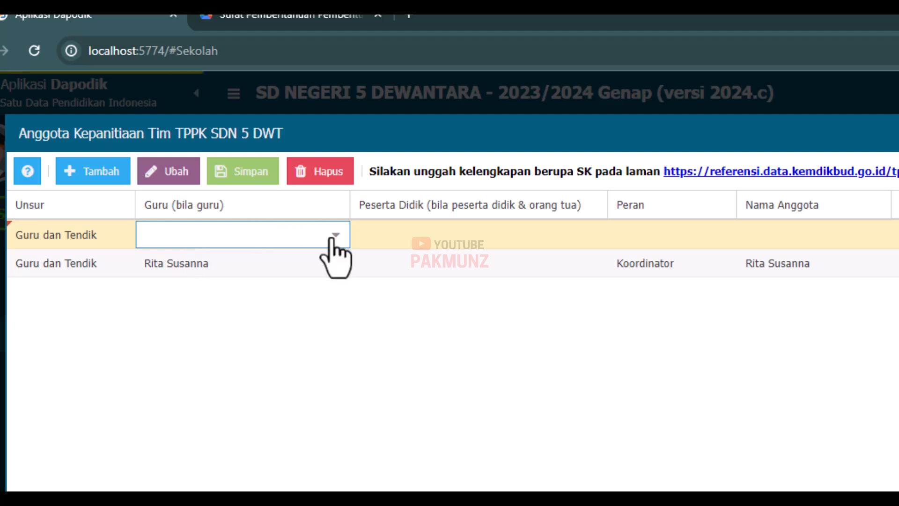
click(335, 236)
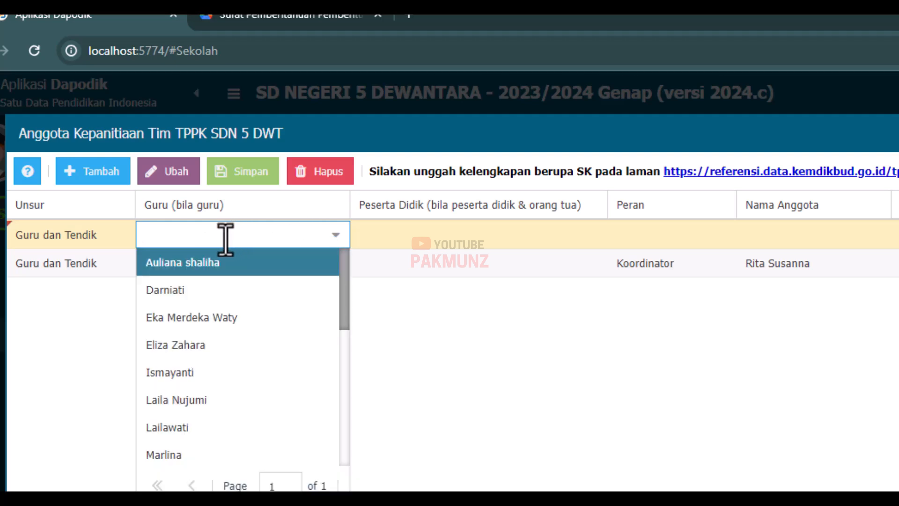
click(202, 401)
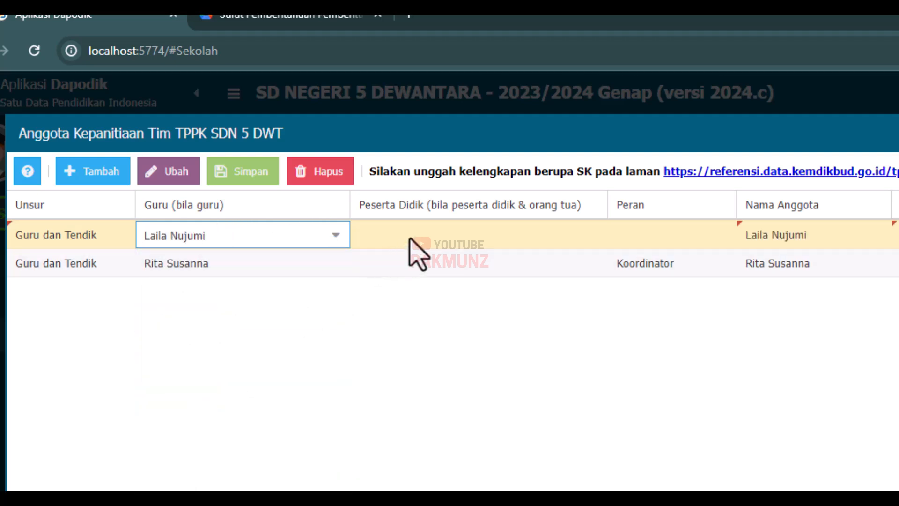
Step: Set the second member's Peran to Anggota, check it against the SK attachment, and save the record
click(650, 241)
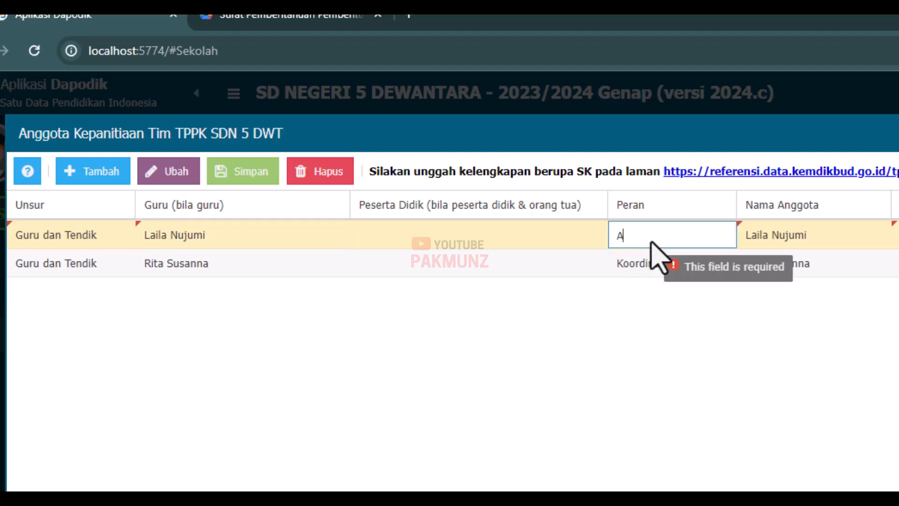
text(Anggota)
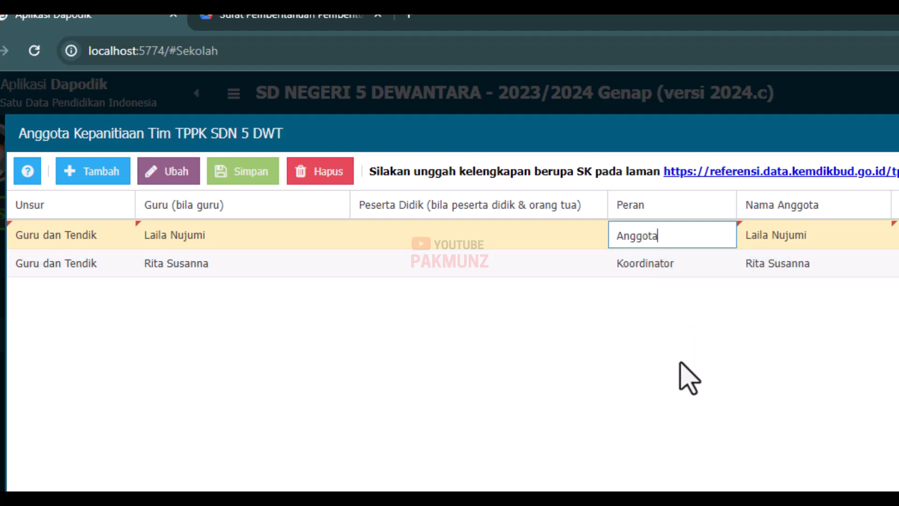
key(alt+Tab)
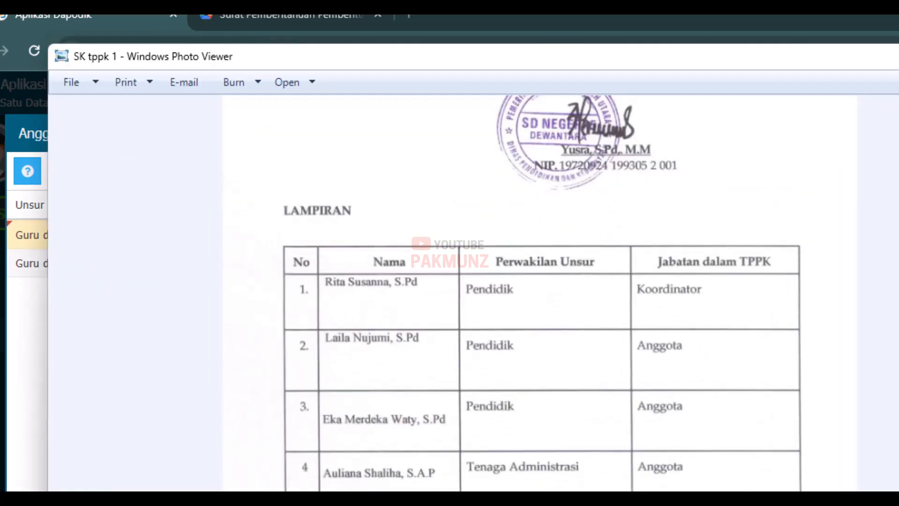
key(alt+Tab)
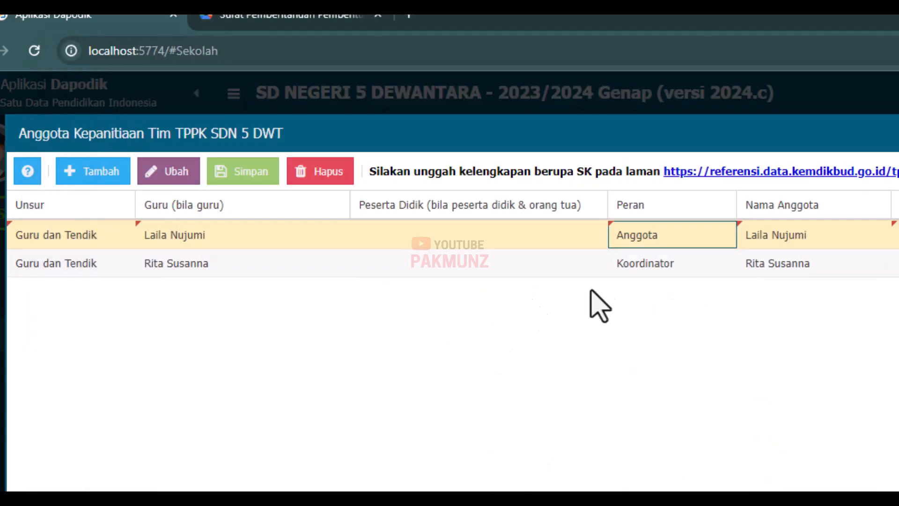
click(236, 174)
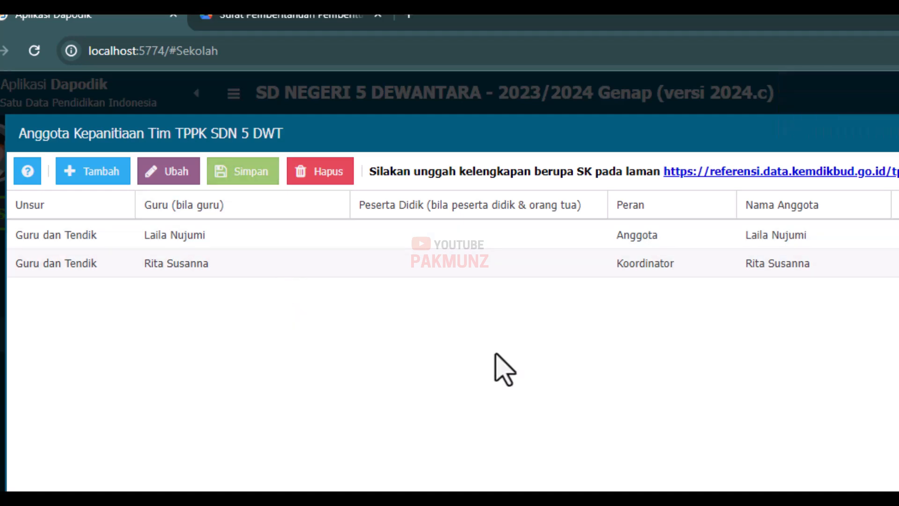
Step: Add a third committee member, consult the SK tppk 1 attachment, and set Unsur to Guru dan Tendik
click(103, 169)
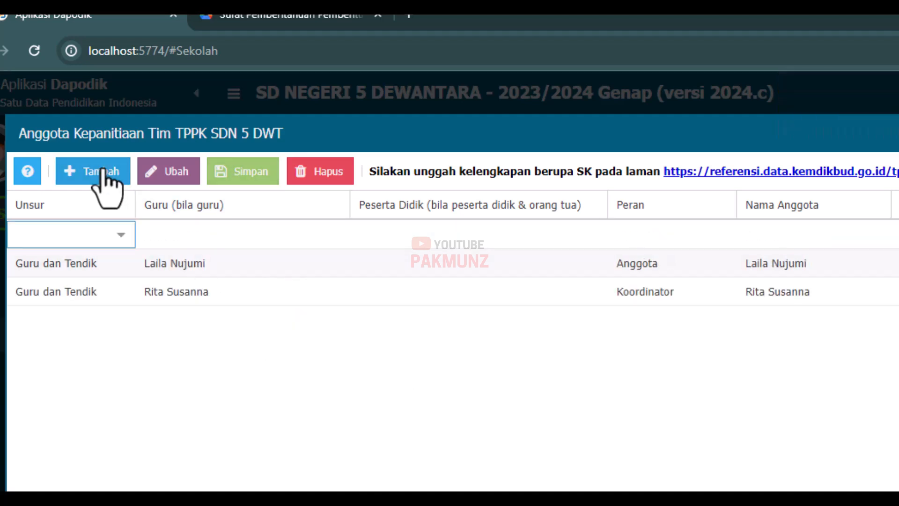
key(alt+Tab)
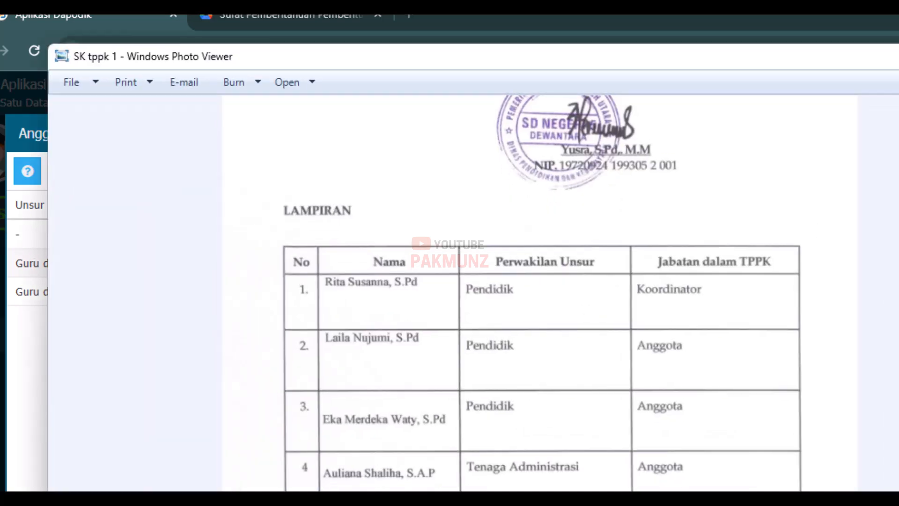
key(alt+Tab)
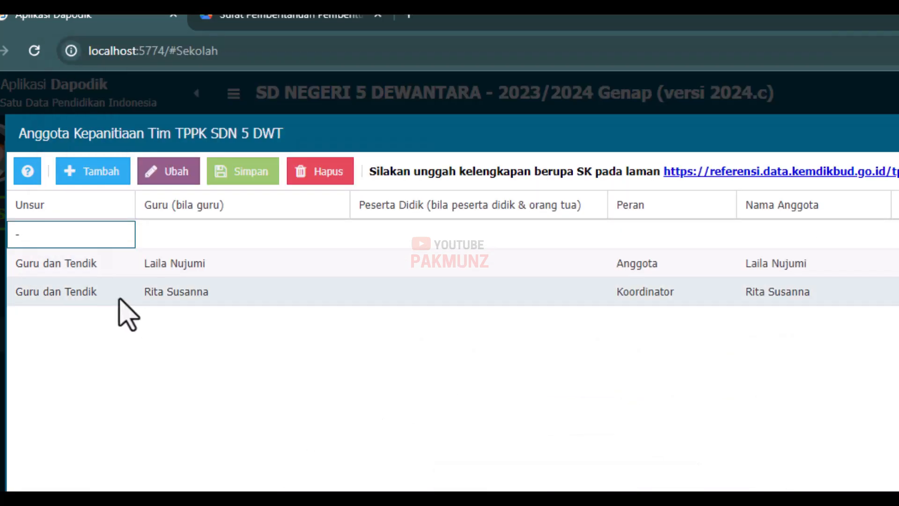
click(107, 239)
click(122, 237)
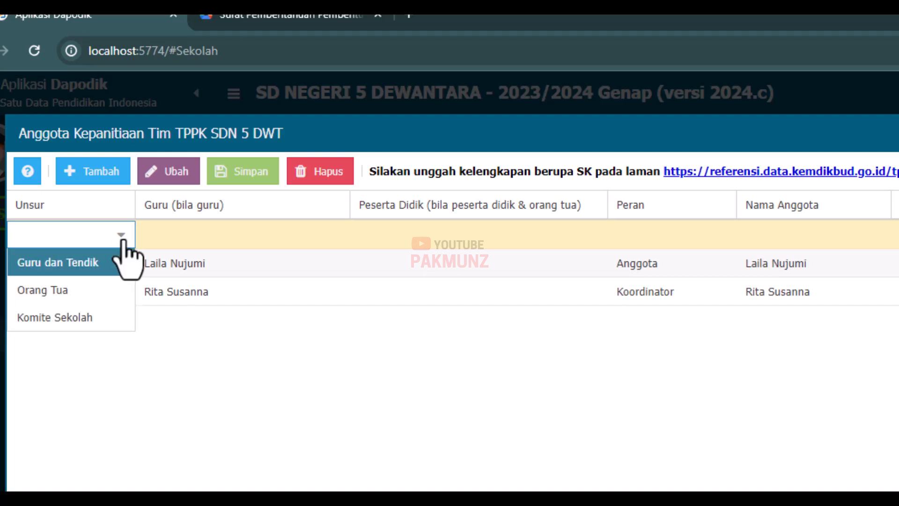
click(113, 260)
Step: Select the third teacher named in the SK attachment for the new member, set Peran to Anggota, and save
click(195, 242)
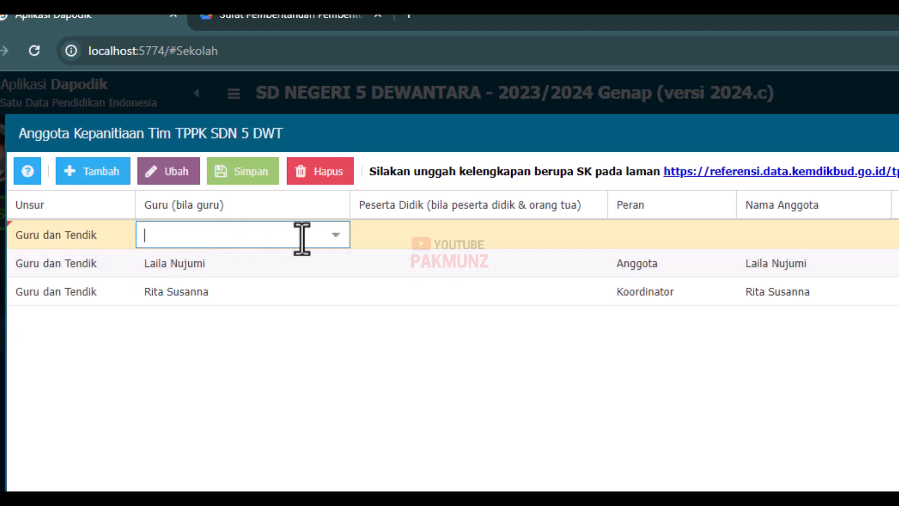
click(335, 234)
click(199, 318)
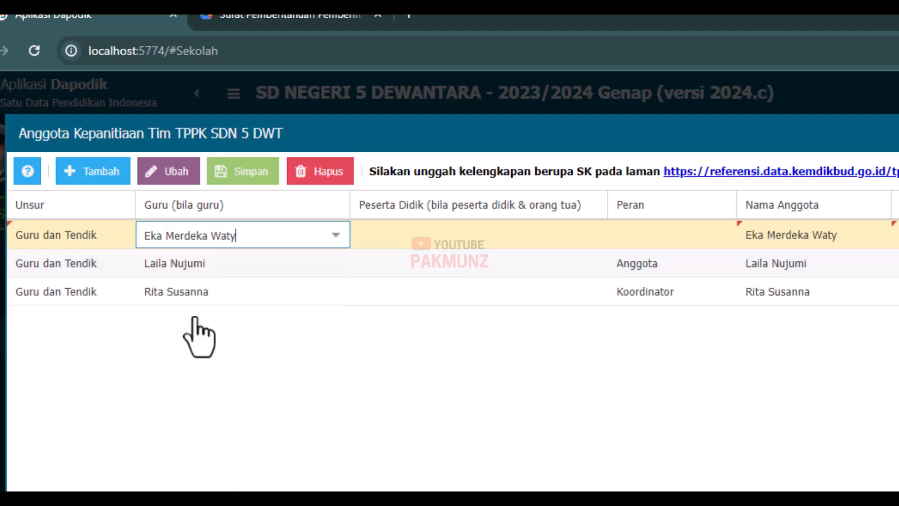
click(651, 237)
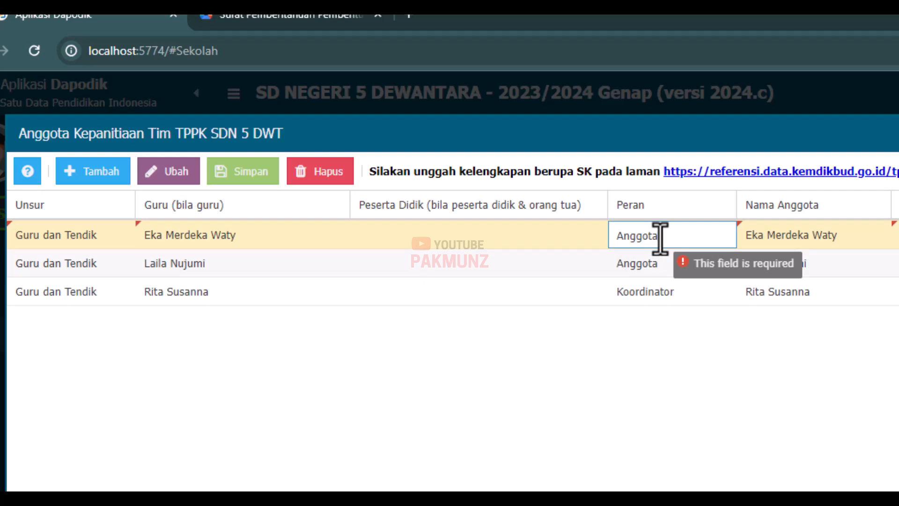
click(229, 183)
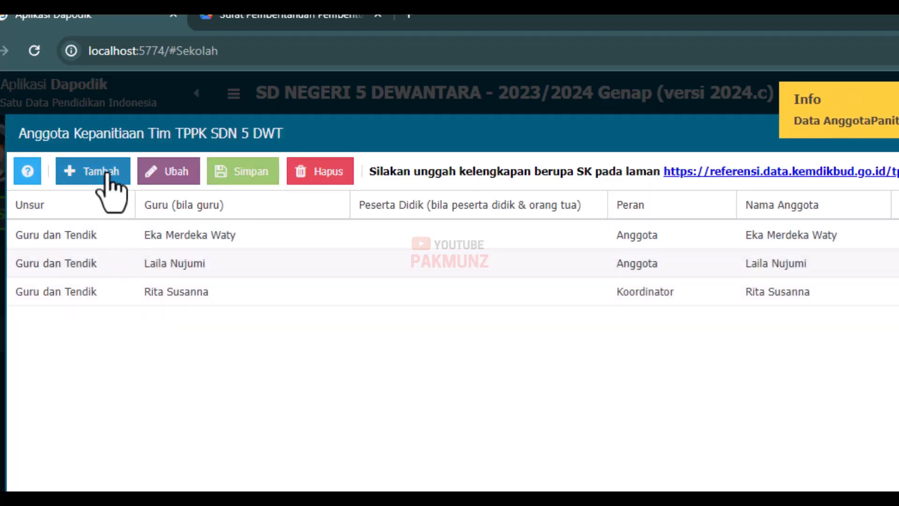
Step: Add a fourth committee member with Unsur Guru dan Tendik and select the administrative staff member named in the SK attachment
click(108, 175)
click(122, 235)
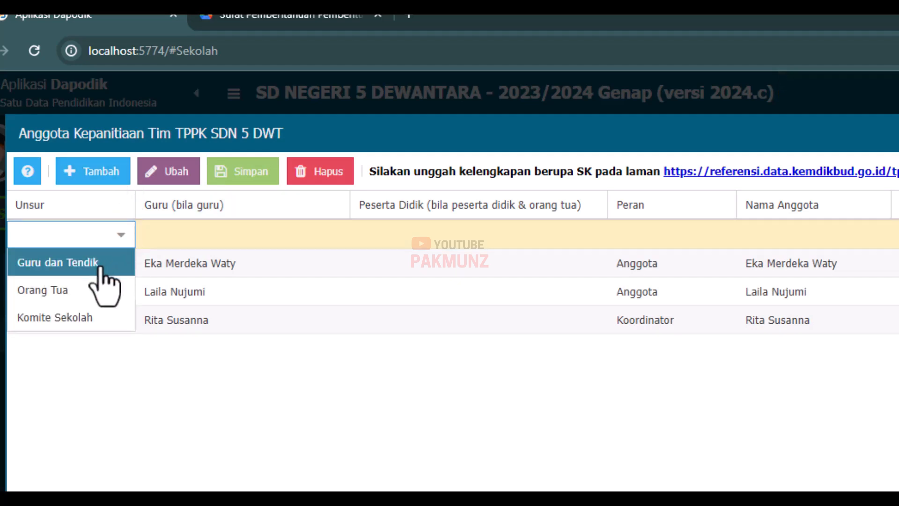
click(58, 262)
click(216, 239)
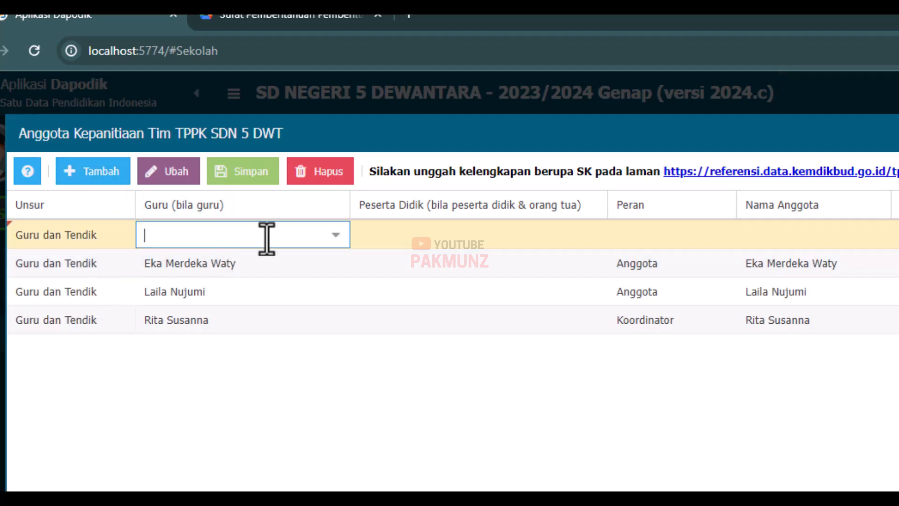
click(334, 238)
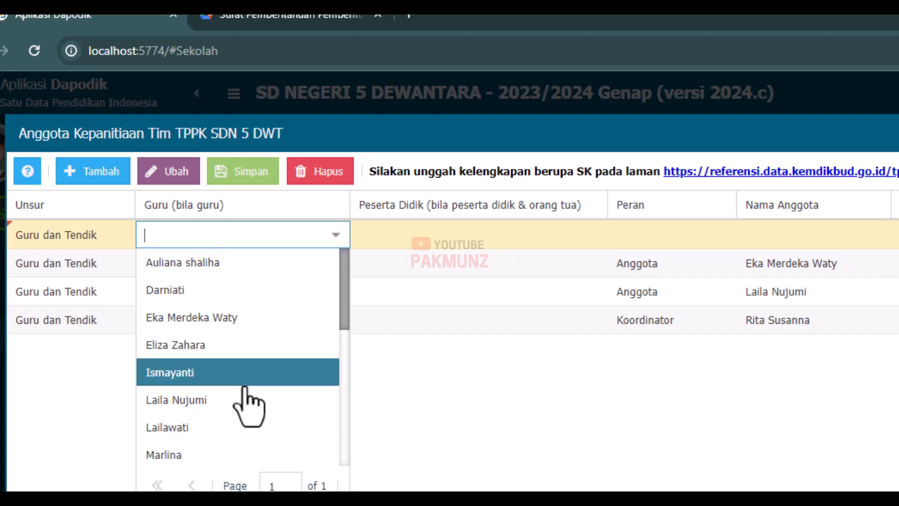
scroll(244, 389, down, 2)
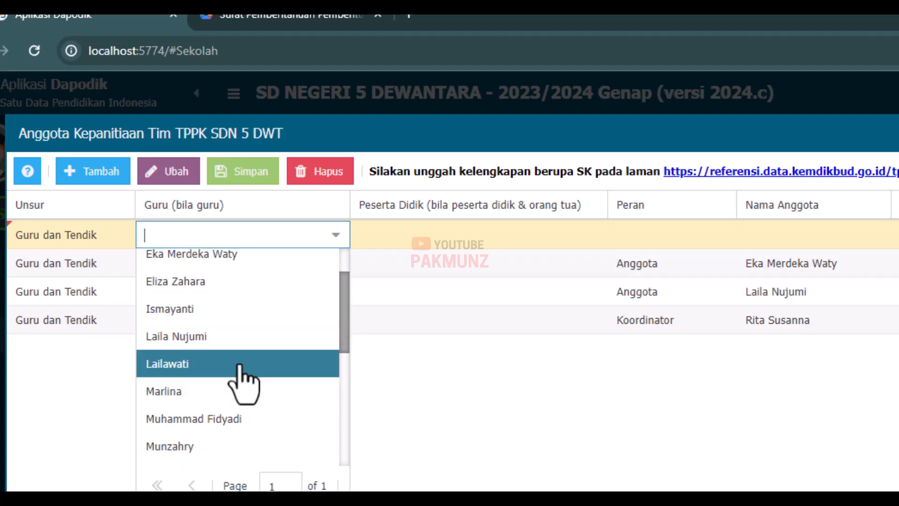
drag(344, 313, 351, 275)
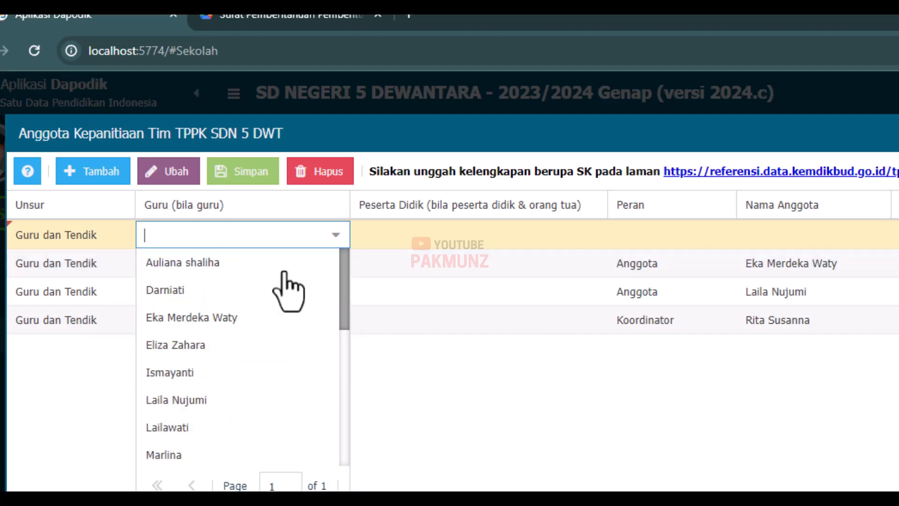
click(264, 268)
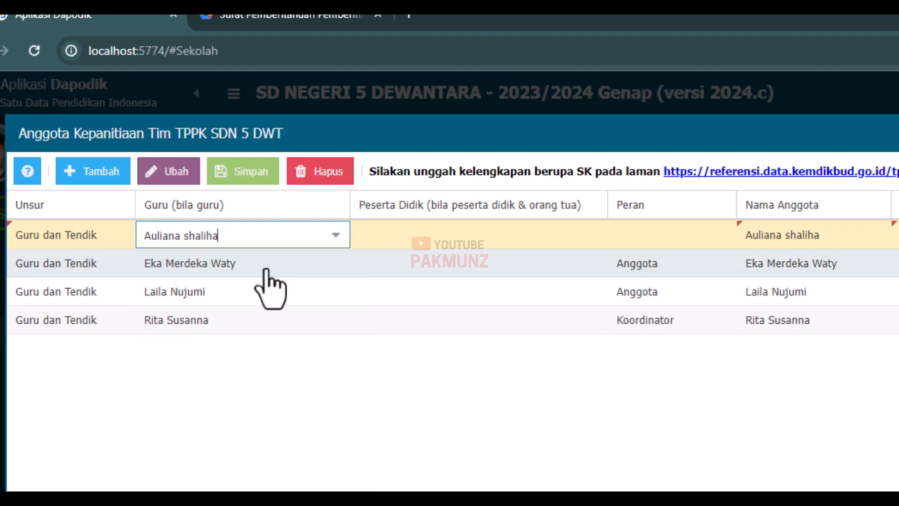
Step: Set the fourth member's Peran to Anggota and save the record
click(672, 241)
text(Anggota)
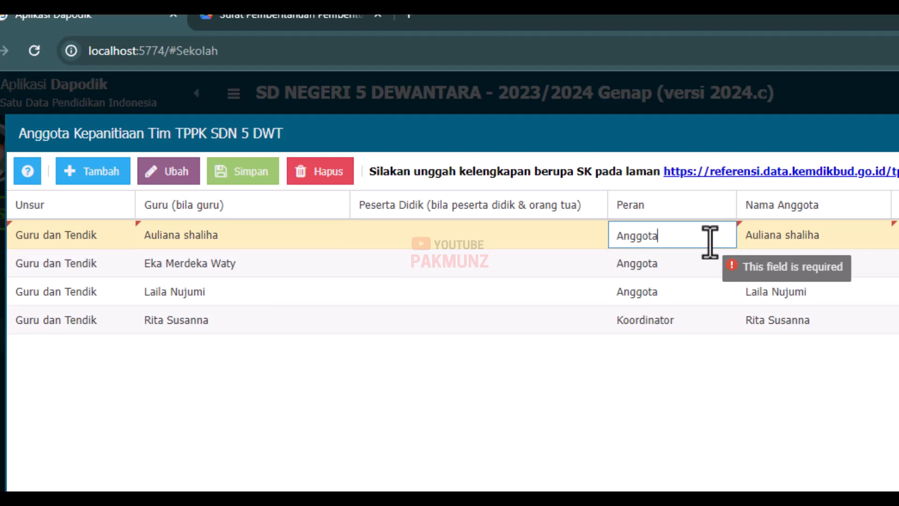
click(241, 176)
Step: Check the fifth member's details in the SK tppk 1 attachment and add a committee member with Unsur Komite Sekolah
key(alt+Tab)
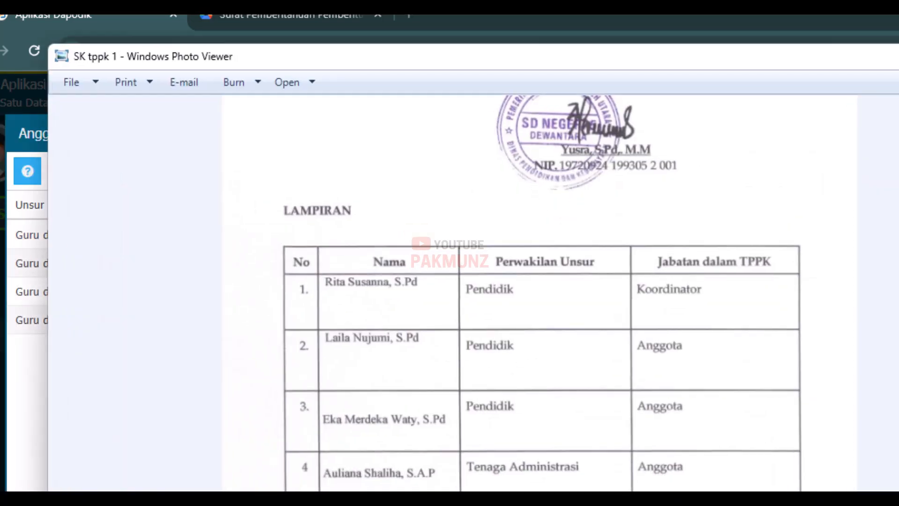
drag(626, 455, 610, 285)
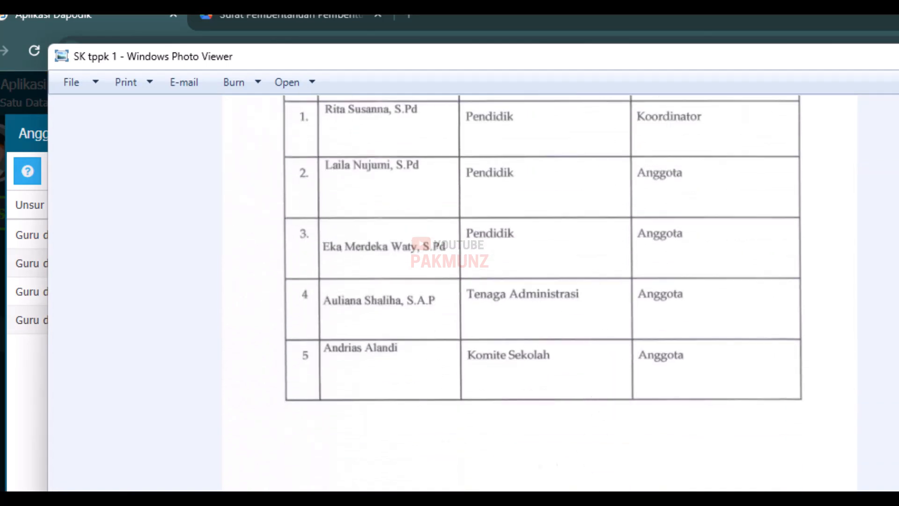
key(alt+Tab)
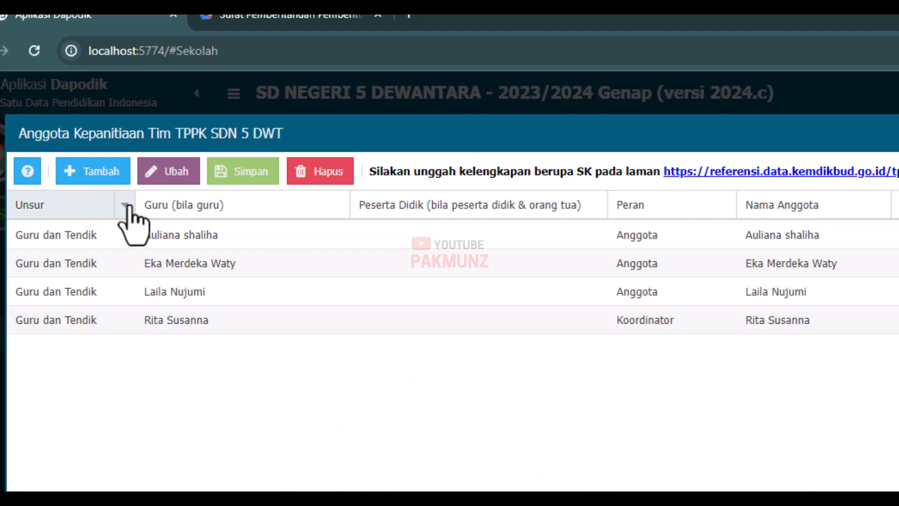
click(112, 172)
click(120, 234)
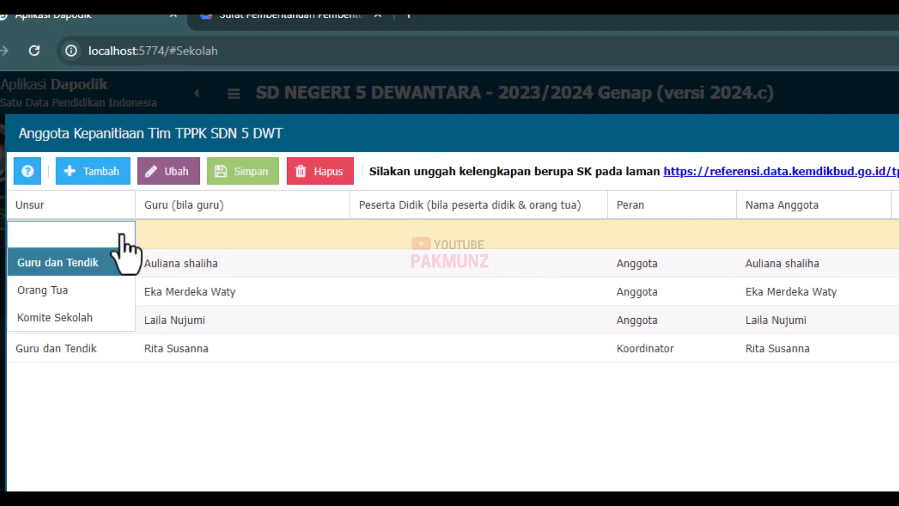
click(87, 318)
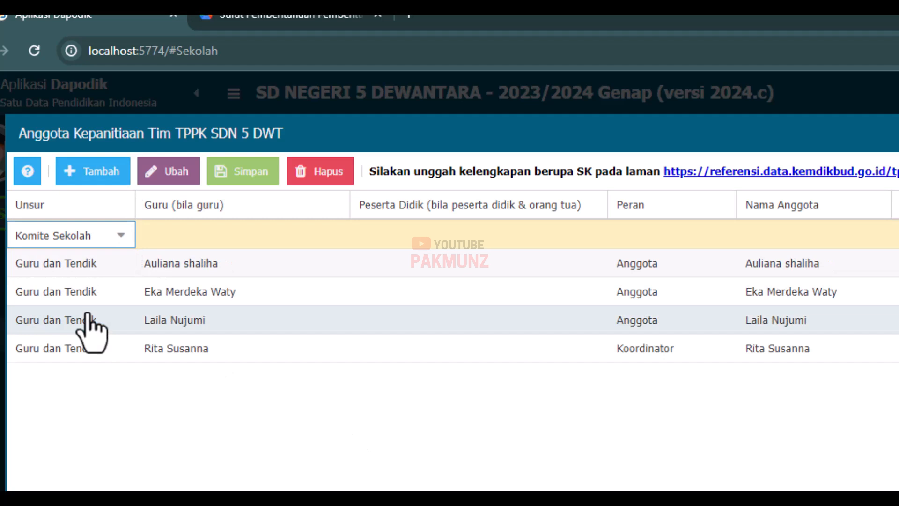
Step: Set the Komite Sekolah member's Peran to Anggota, consulting the SK attachment for the member's details
click(200, 241)
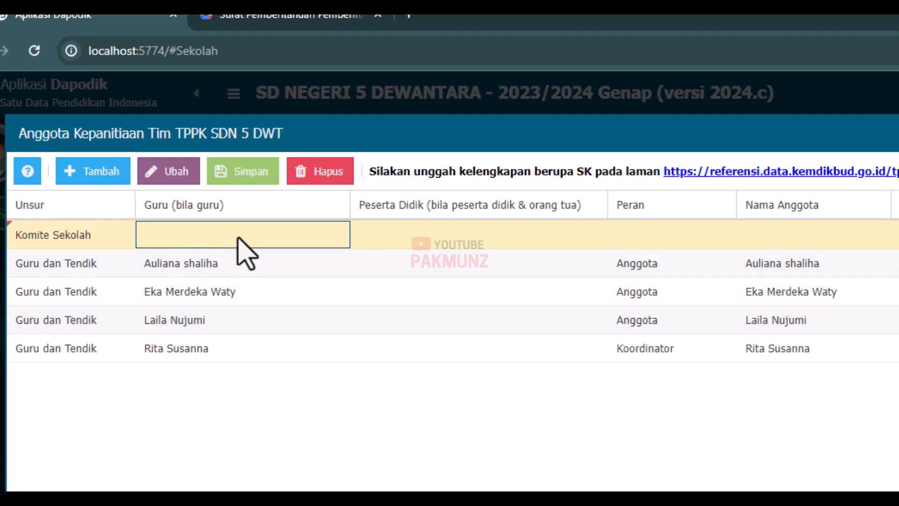
click(707, 234)
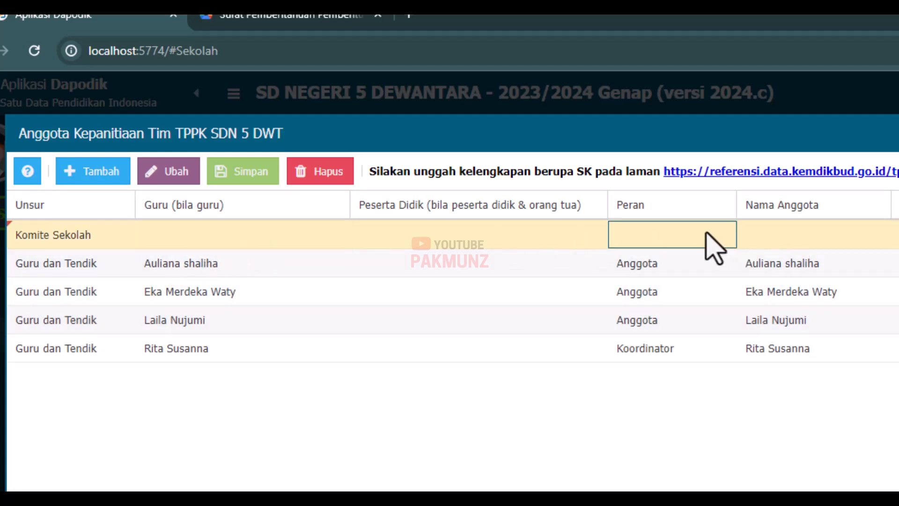
text(Angg)
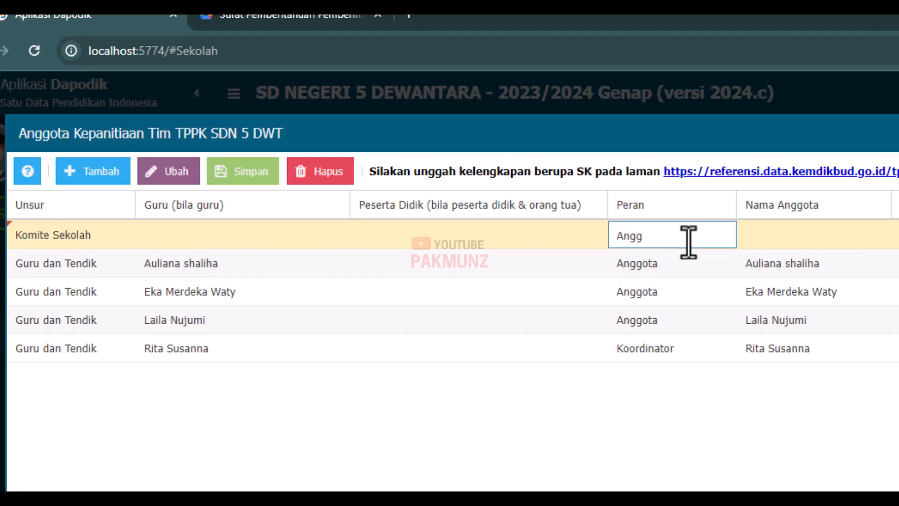
key(alt+Tab)
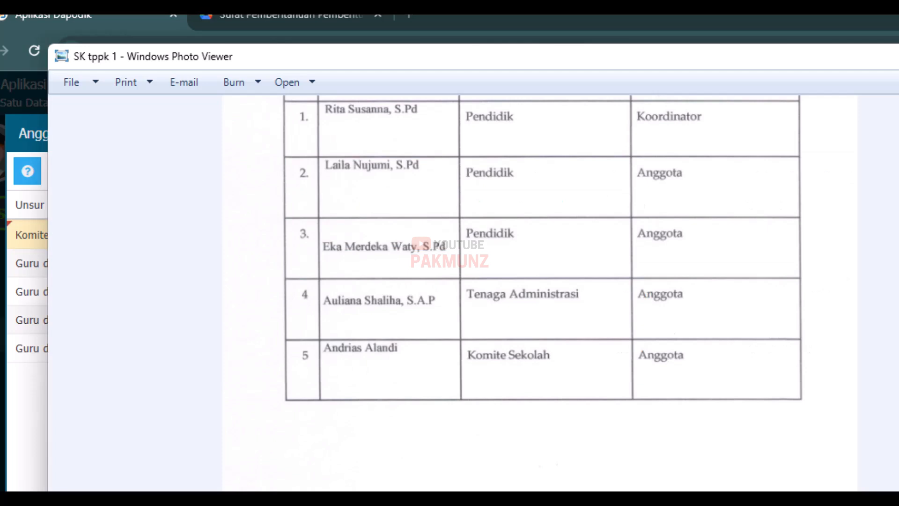
key(super+Down)
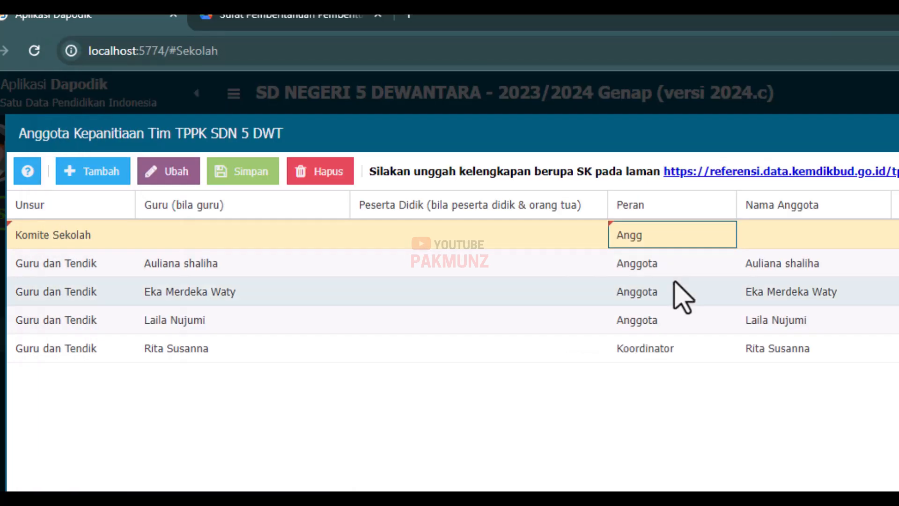
click(653, 235)
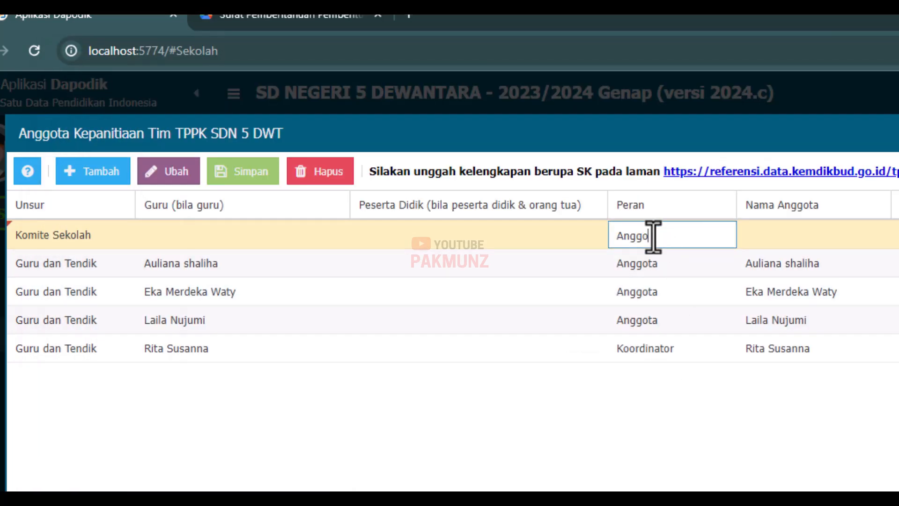
Step: Enter the school committee member's full name from the SK under Nama Anggota and save the record, declining the browser's address-saving offers
click(785, 245)
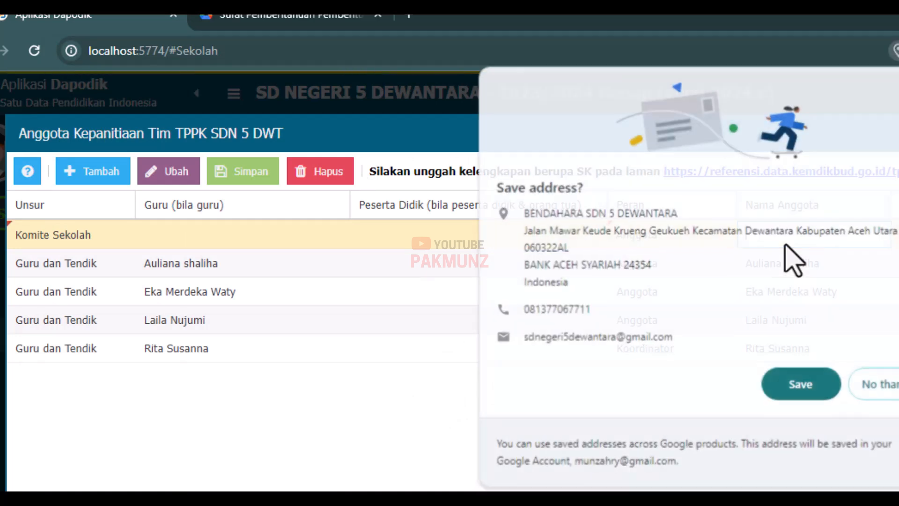
click(880, 385)
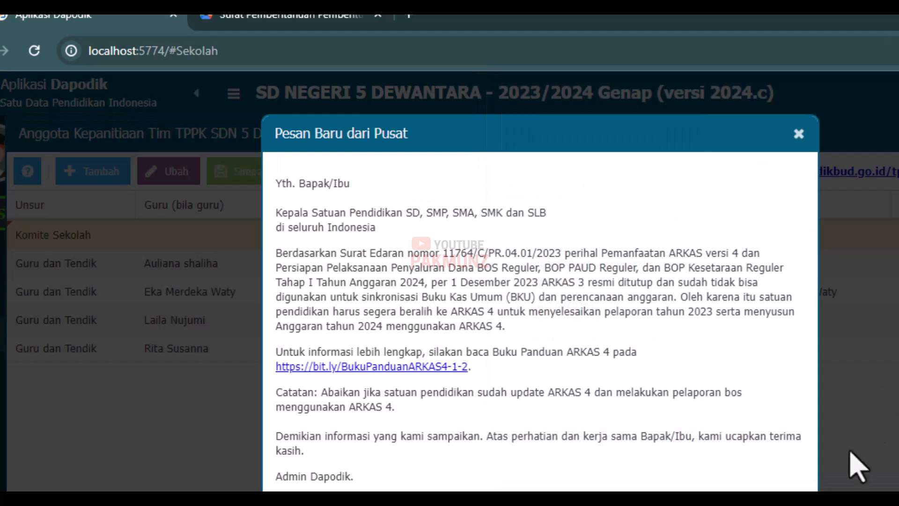
key(Escape)
click(774, 245)
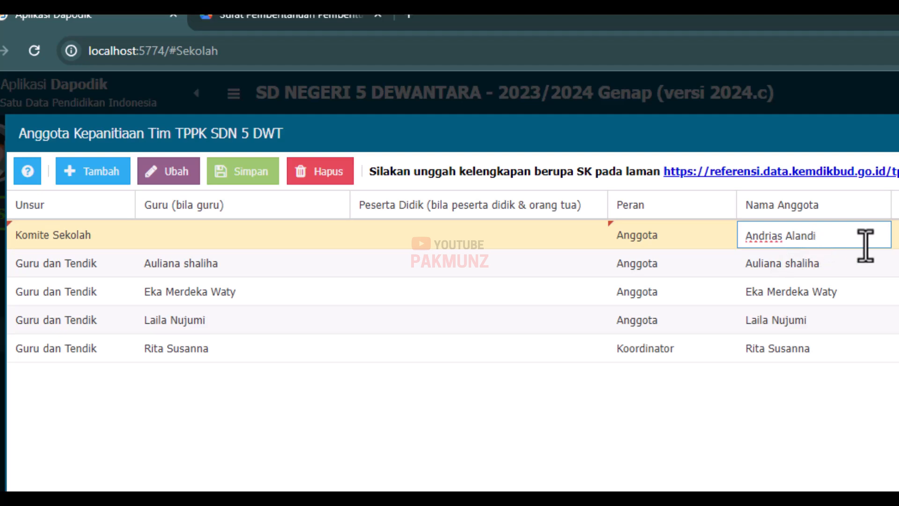
key(Tab)
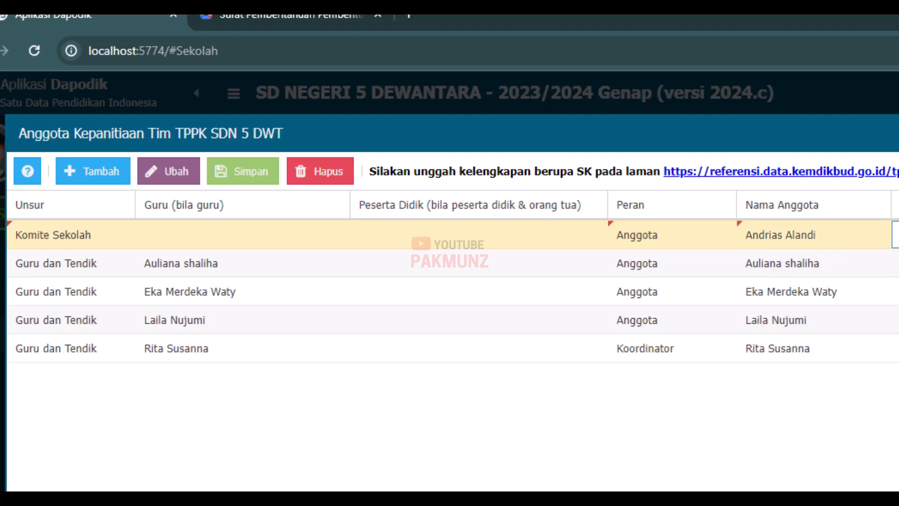
click(254, 177)
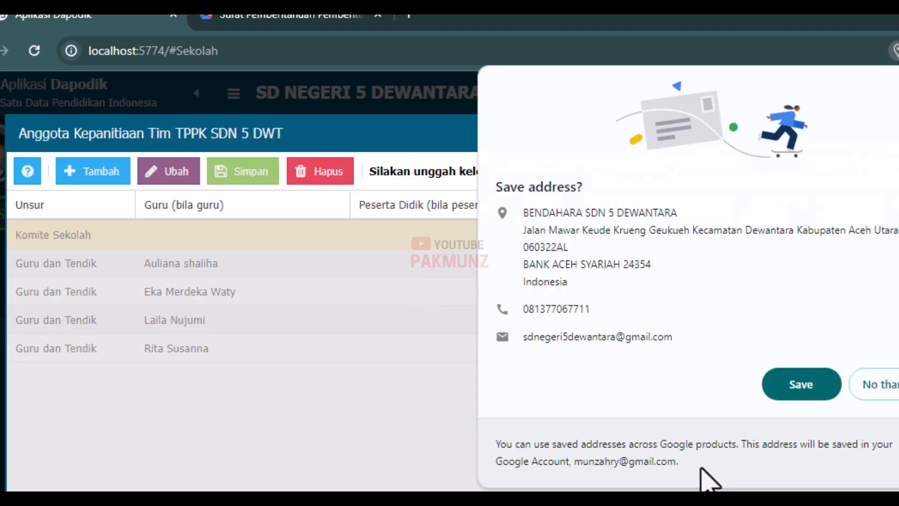
click(872, 396)
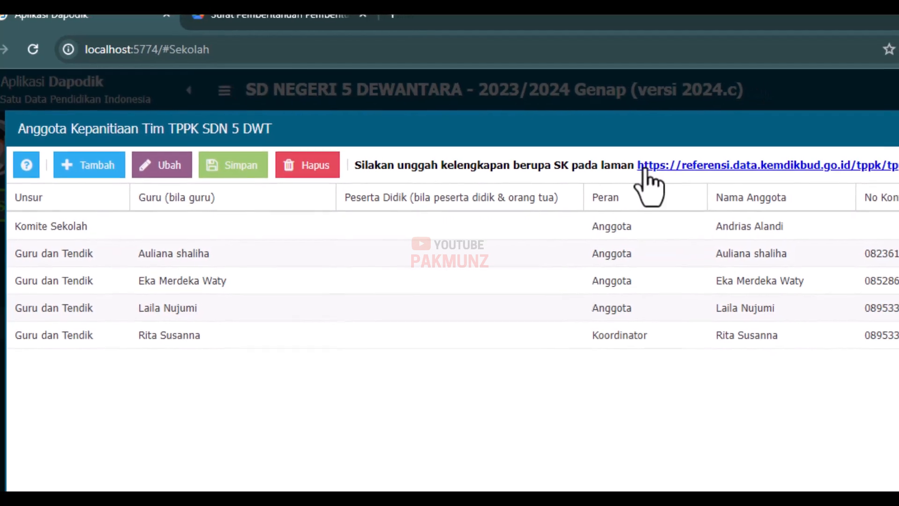
Step: Open the linked referensi.data.kemdikbud.go.id SK upload page, examine the school's TPPK status and member table, and return to Dapodik
click(699, 179)
click(88, 15)
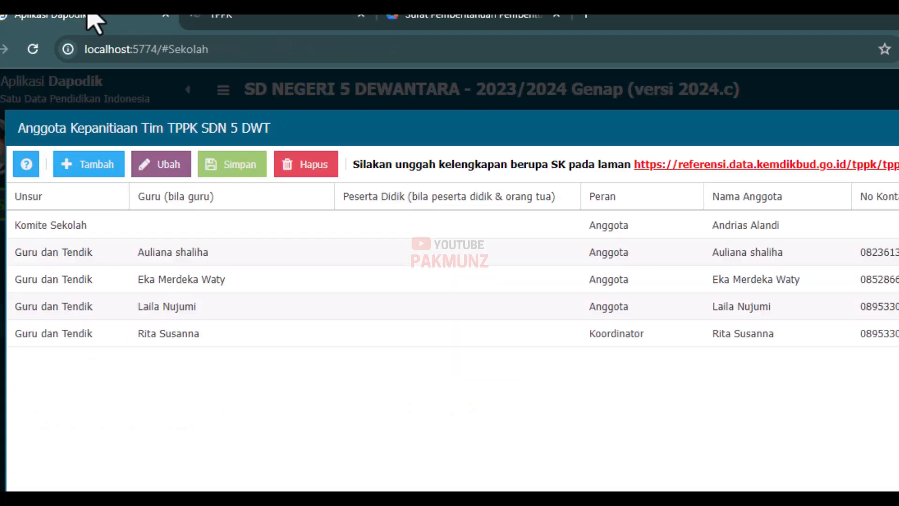
click(263, 16)
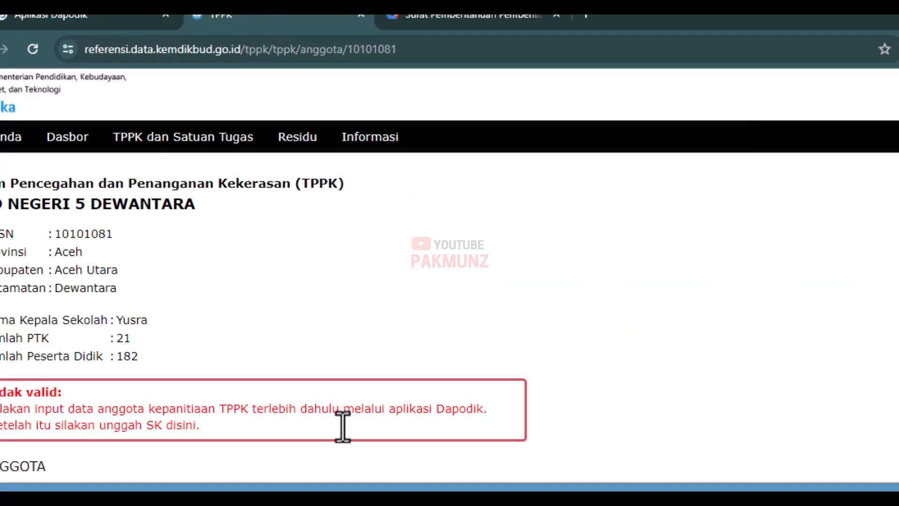
scroll(343, 425, down, 2)
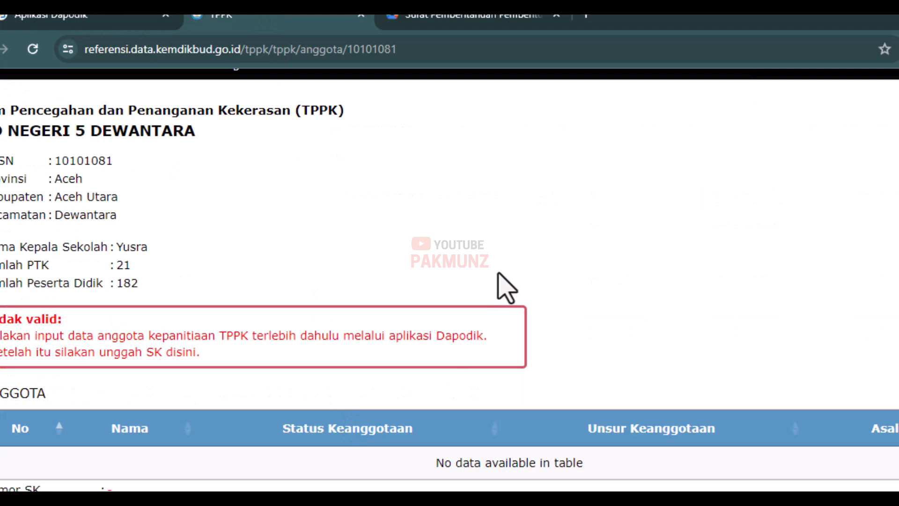
scroll(498, 274, up, 2)
click(77, 18)
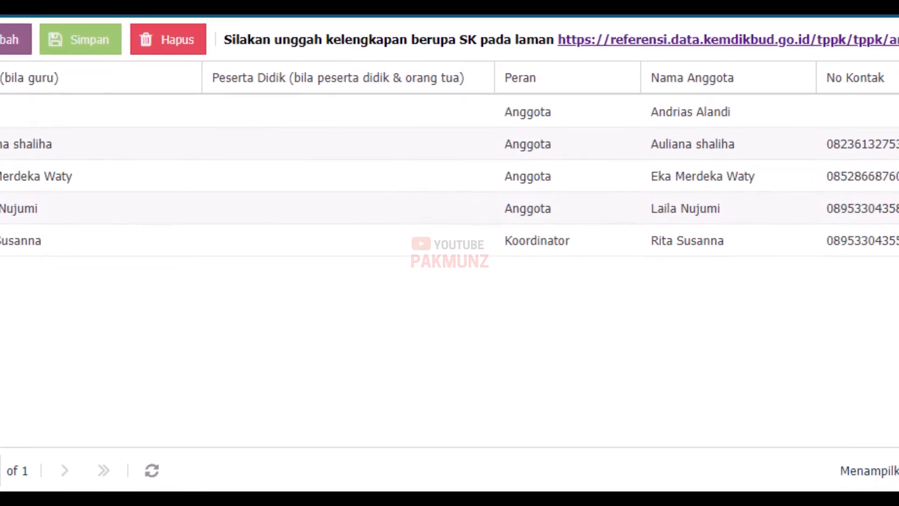
Step: Close the committee member list, open Validasi Lokal, and refresh the Sekolah validation results
key(Escape)
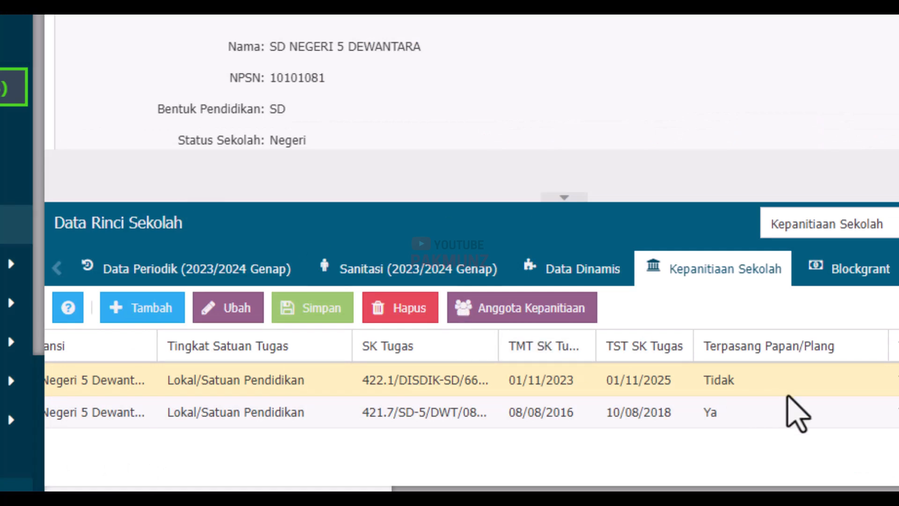
drag(653, 493, 300, 484)
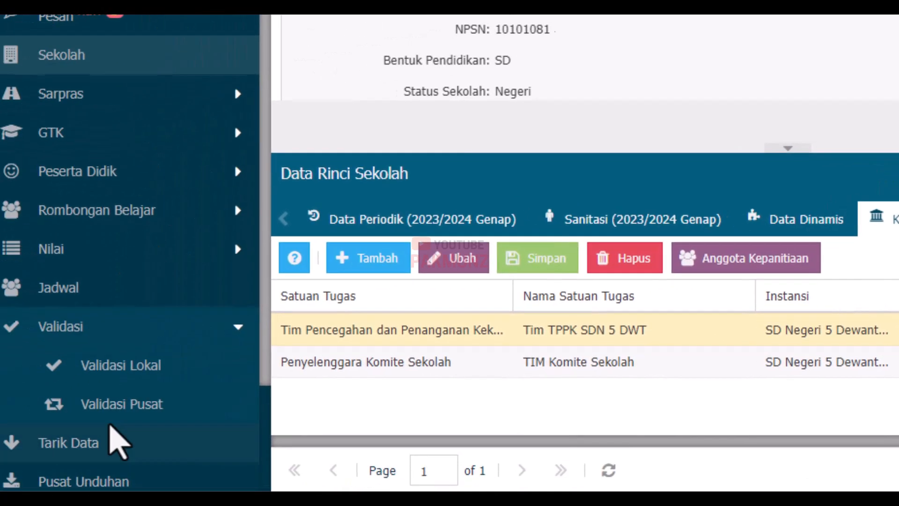
click(121, 364)
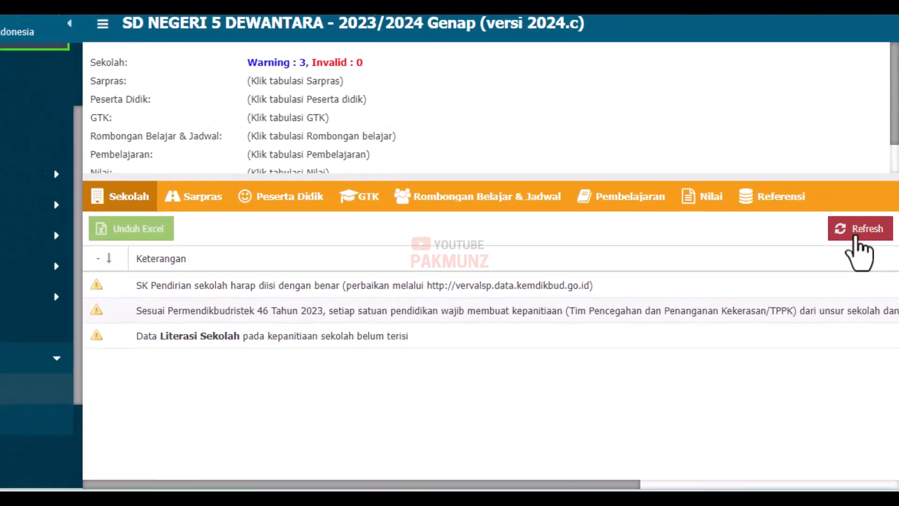
click(866, 266)
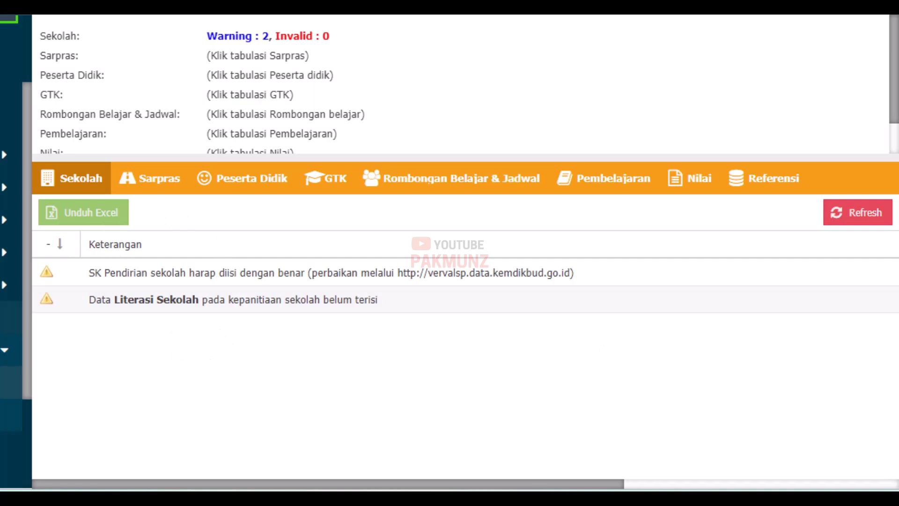
Step: Log out of Dapodik, sign back in with the principal's account, and choose the Kepala Sekolah role
scroll(11, 253, down, 3)
click(12, 475)
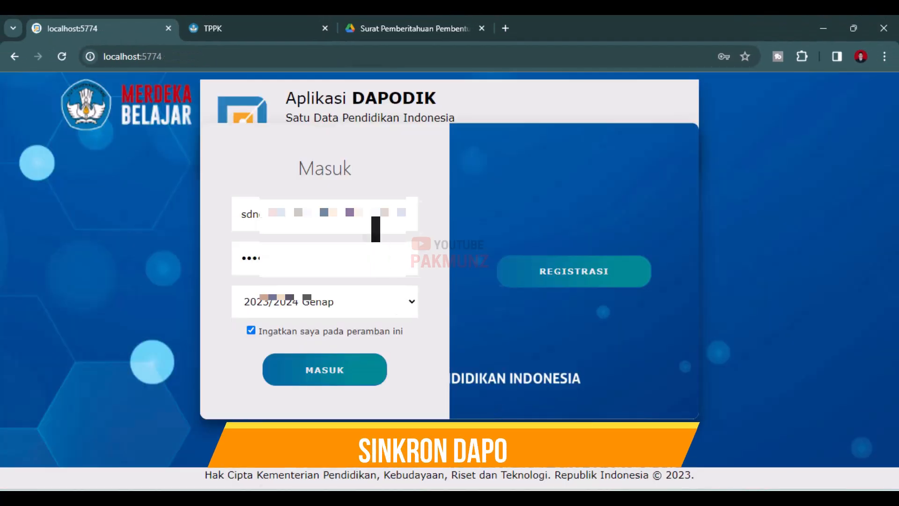
click(374, 224)
key(ctrl+a)
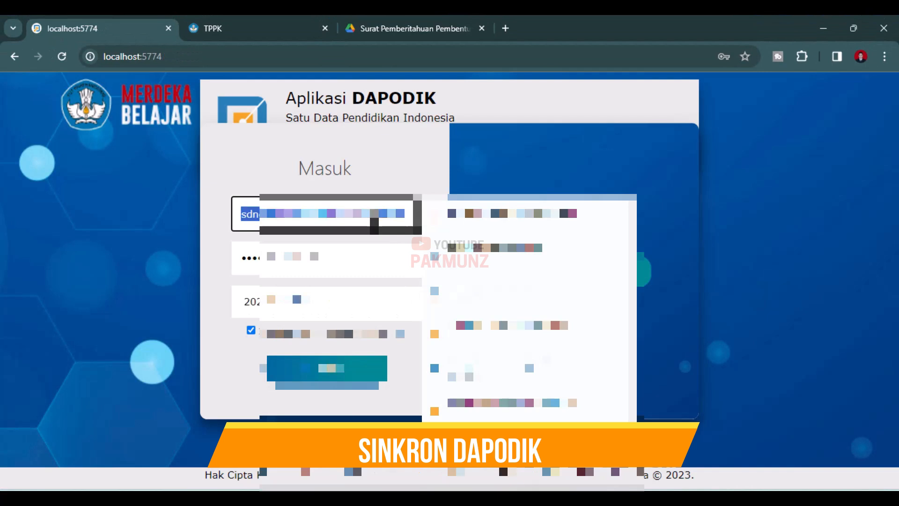
text(yus)
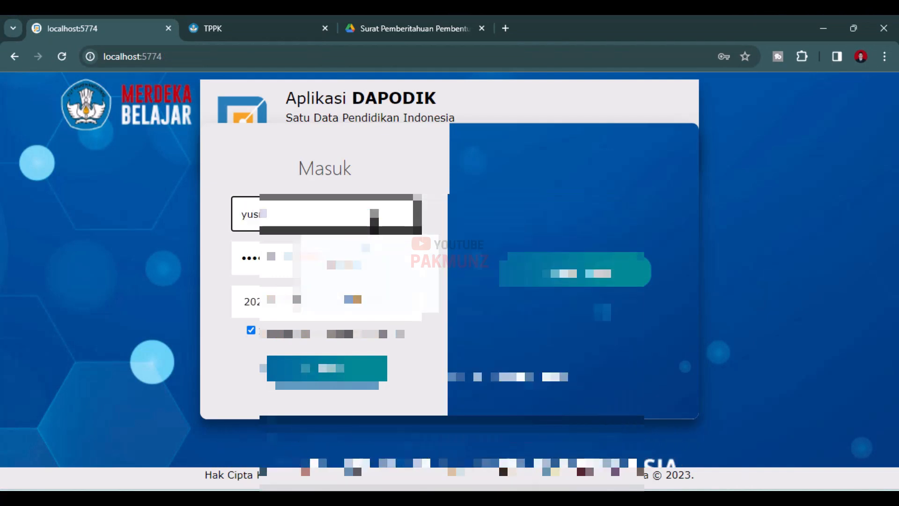
click(373, 263)
click(353, 376)
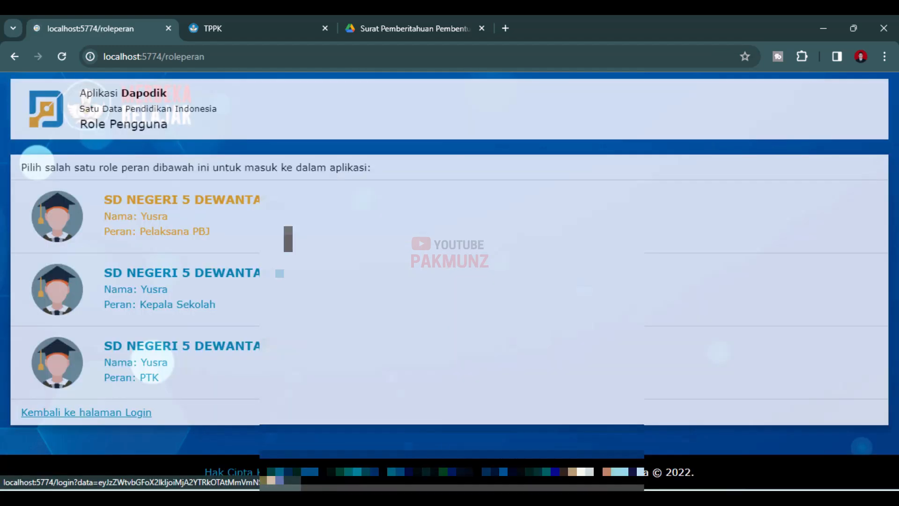
click(169, 303)
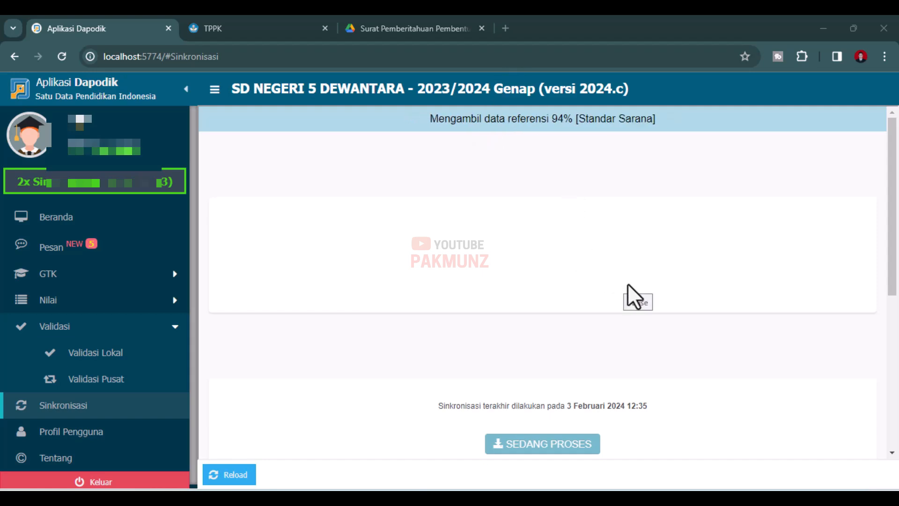
Step: Examine the synchronization result tables for Kepanitiaan, Anggota Panitia, and the other data sent, plus the last synchronization time
scroll(665, 386, down, 5)
scroll(659, 375, down, 5)
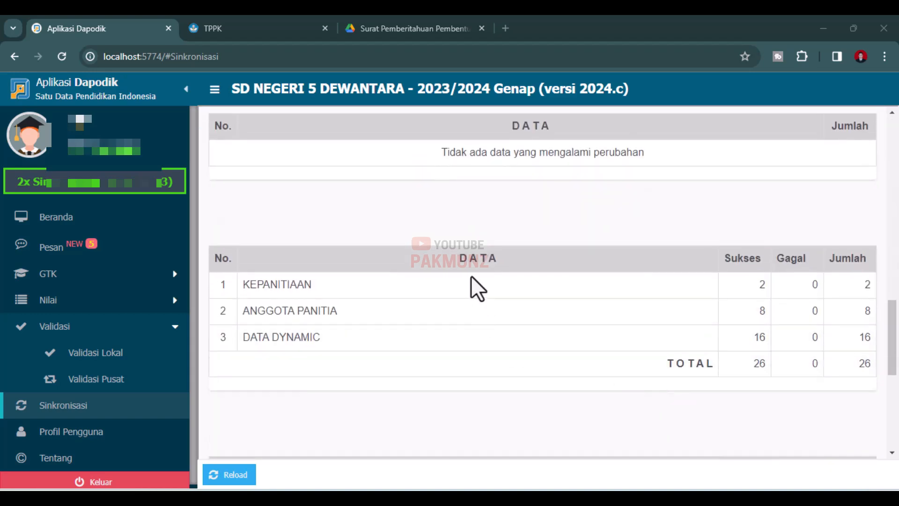
scroll(613, 372, down, 4)
scroll(649, 389, down, 3)
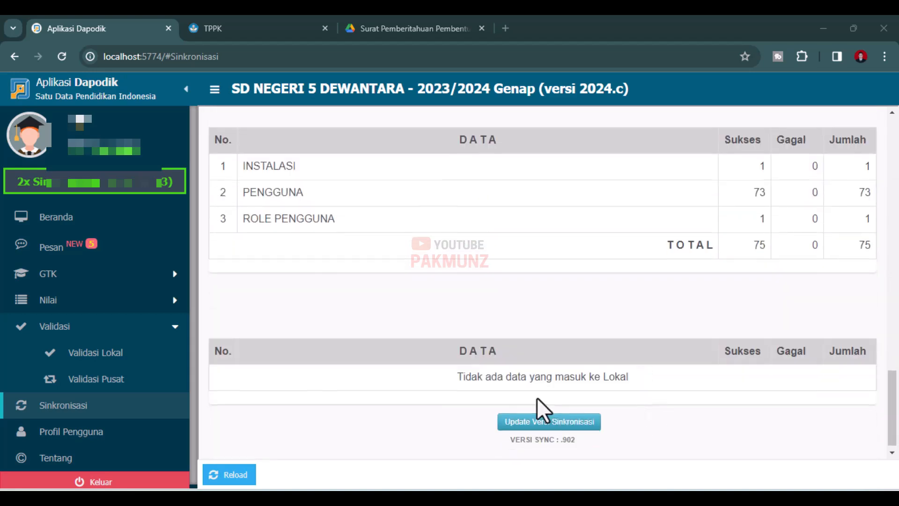
scroll(536, 397, up, 9)
scroll(515, 366, up, 5)
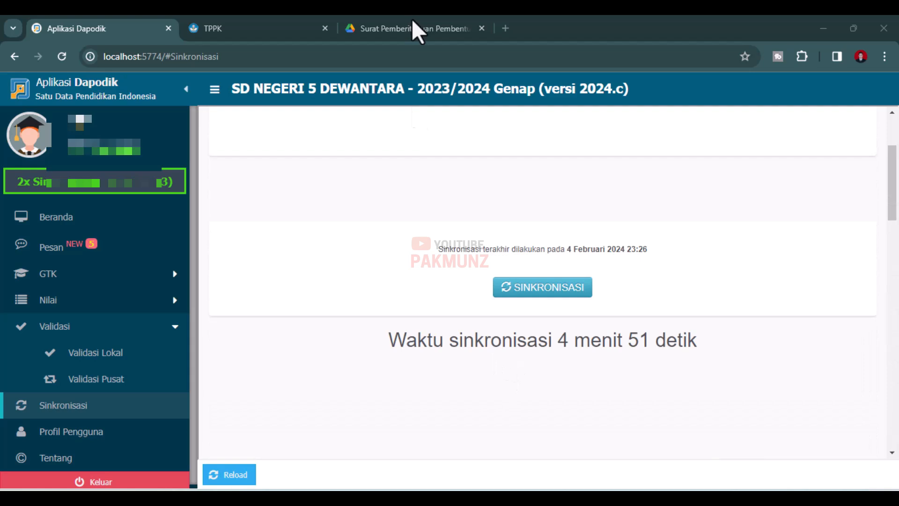
Step: Reload the TPPK portal, sign in with the school operator account, and open the Anggota page to read its validity notice
click(281, 27)
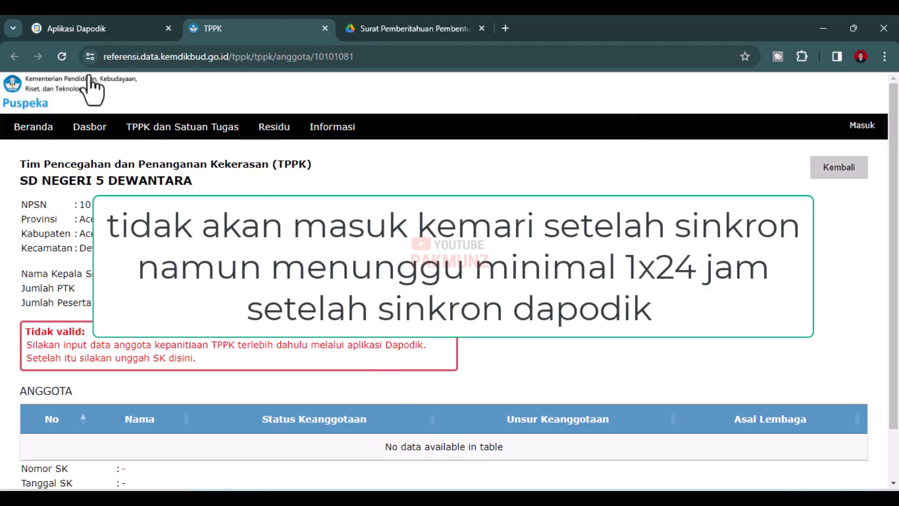
click(61, 56)
click(815, 173)
click(866, 136)
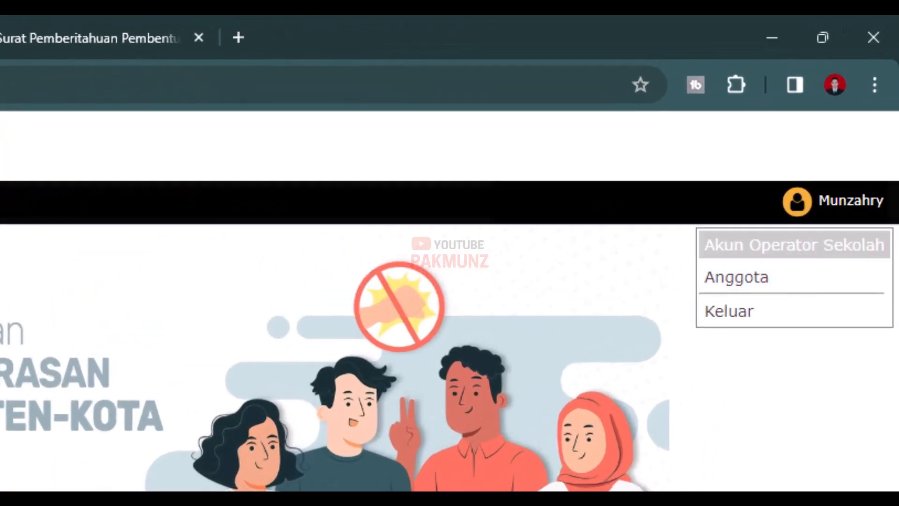
click(736, 277)
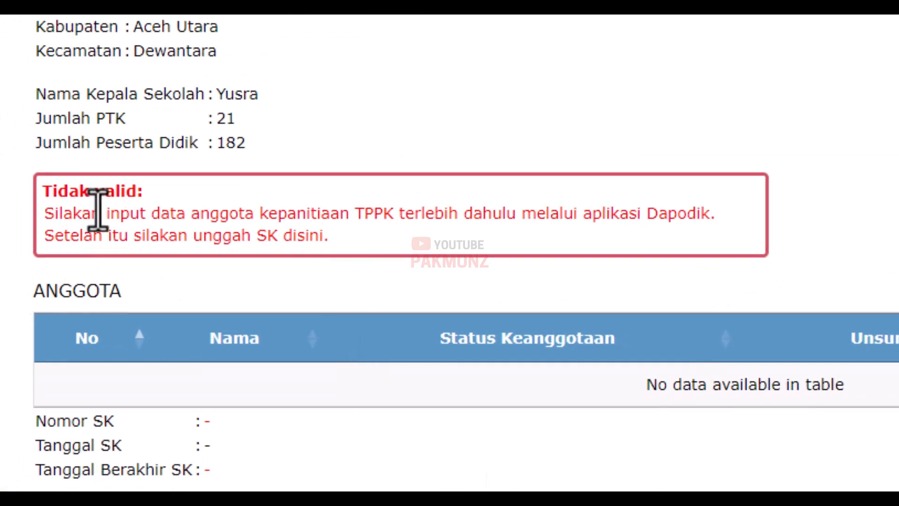
drag(97, 211, 758, 231)
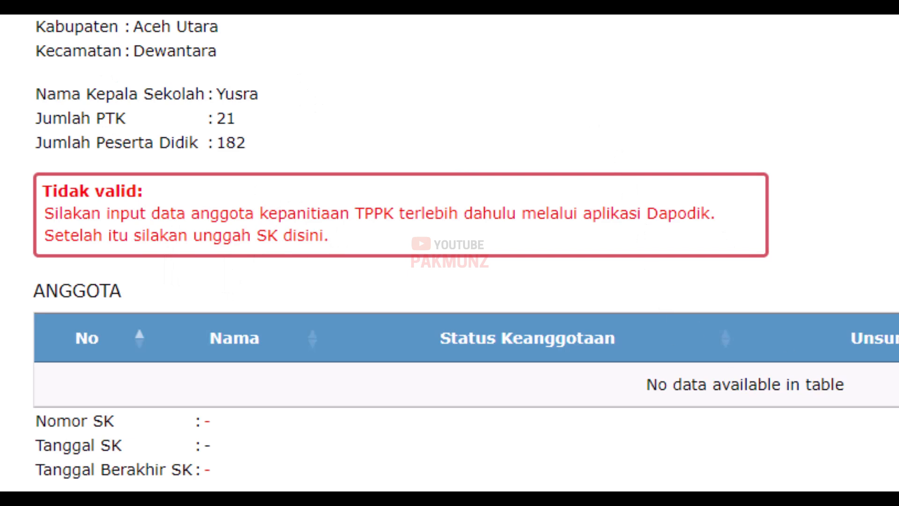
scroll(774, 357, up, 2)
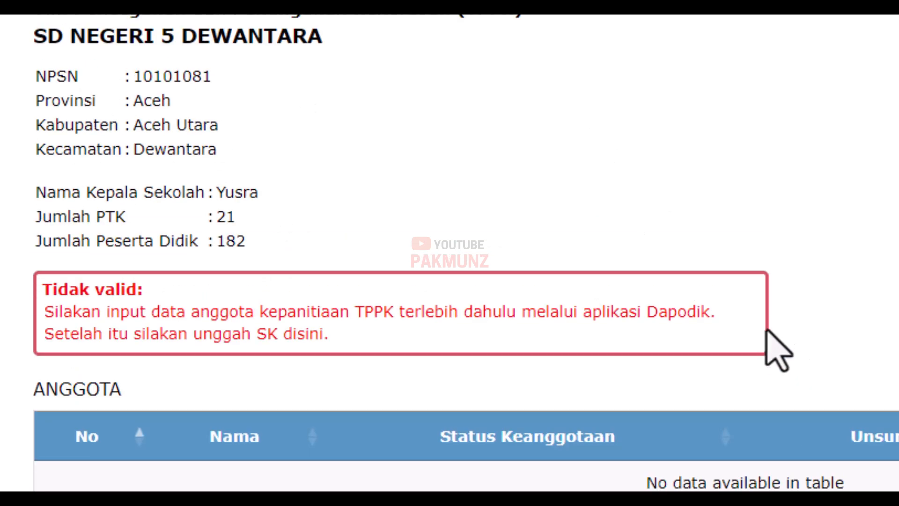